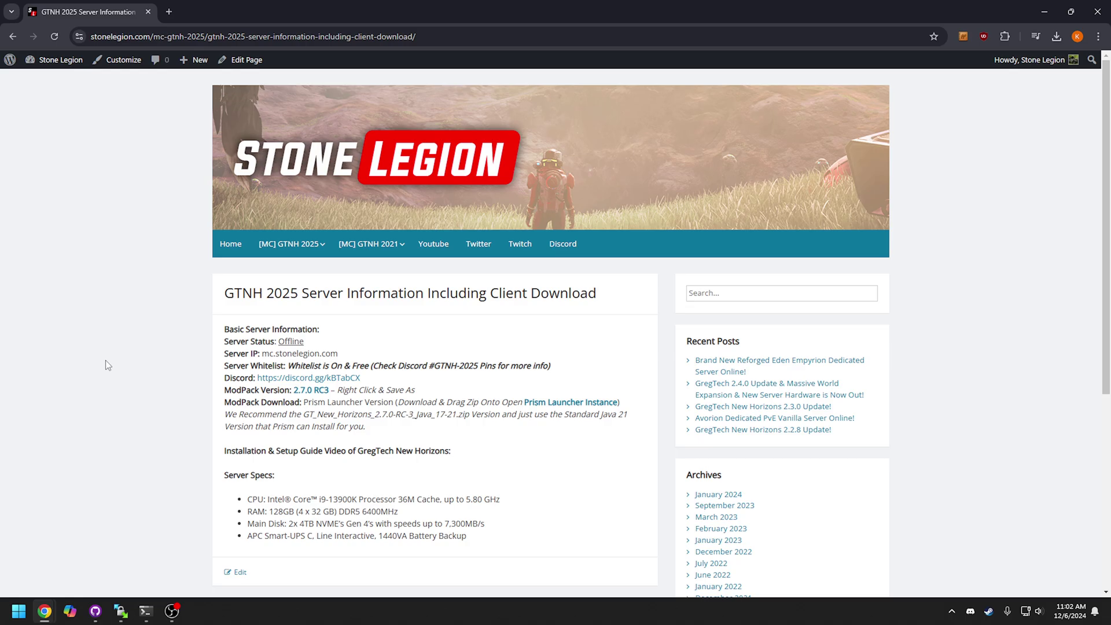
Review the Java 17+ MMC client archive in Discord's GT New Horizons 2.7.0-RC-3 announcement, and close Discord.
{"action": "left_click", "coordinate": [971, 612]}
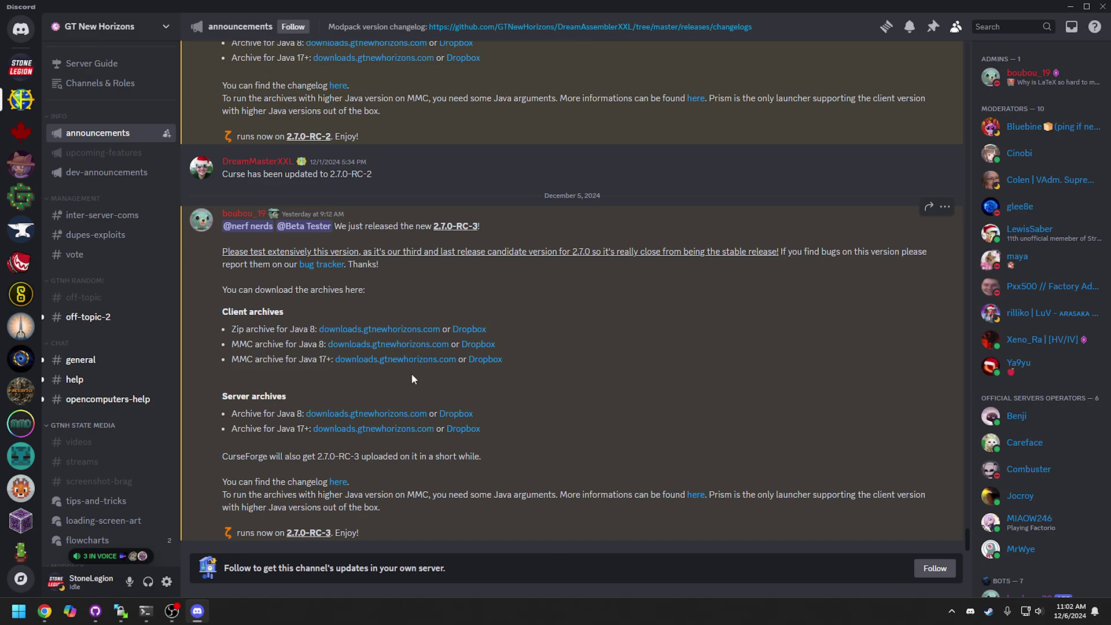
{"action": "left_click_drag", "start_coordinate": [232, 359], "coordinate": [335, 365]}
{"action": "left_click", "coordinate": [521, 356]}
{"action": "left_click", "coordinate": [1103, 7]}
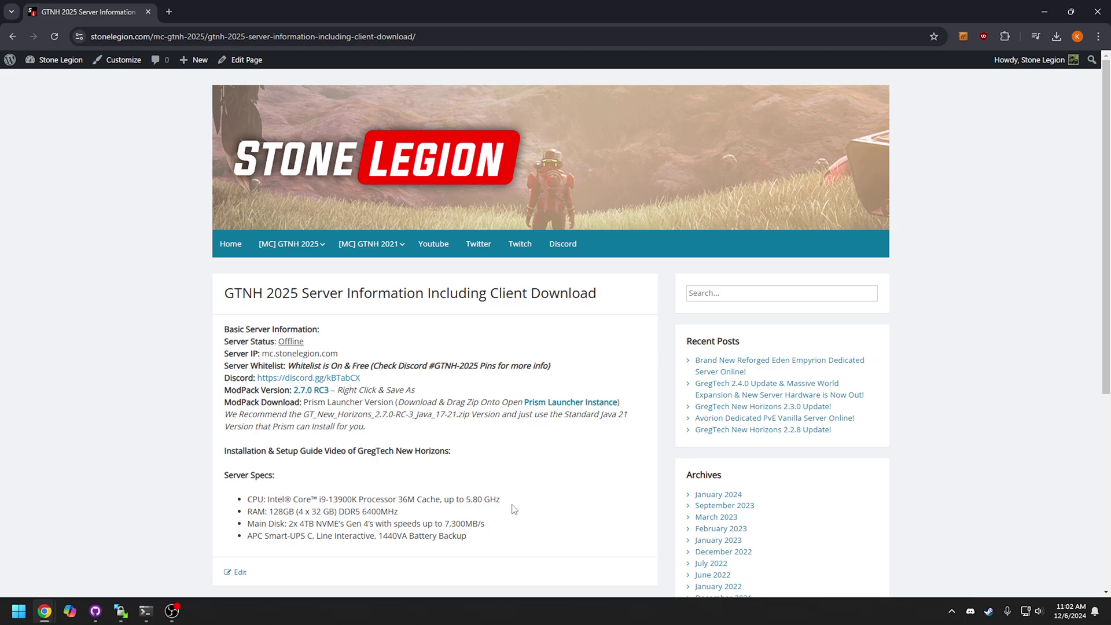
Download the Windows 64-bit portable zip of Prism Launcher from its linked site and open the downloaded archive.
{"action": "left_click", "coordinate": [565, 404]}
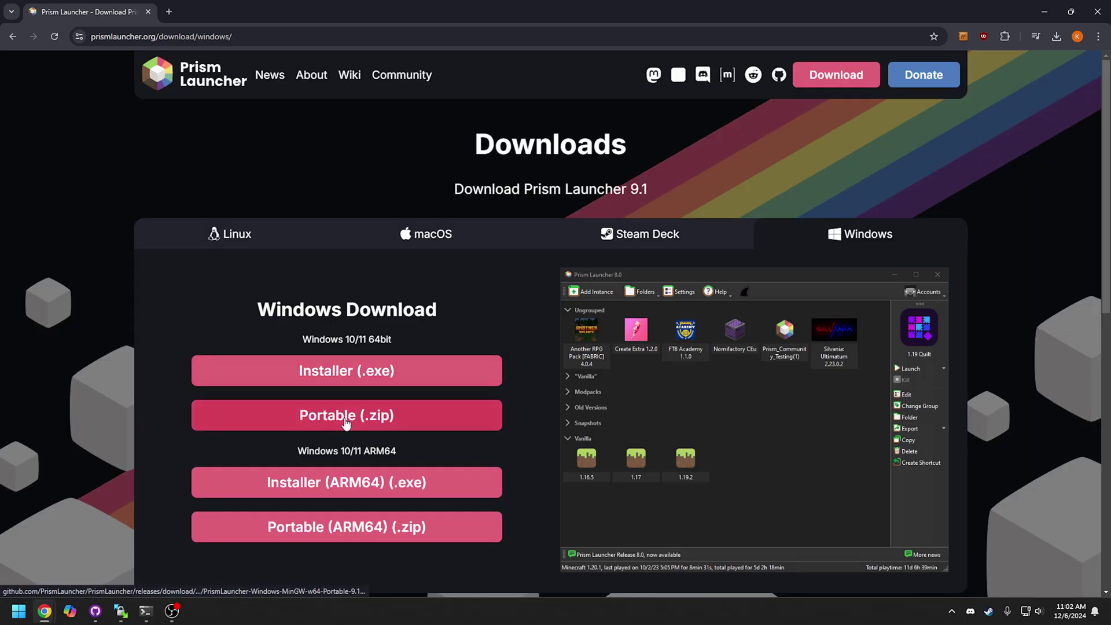
{"action": "left_click", "coordinate": [346, 422]}
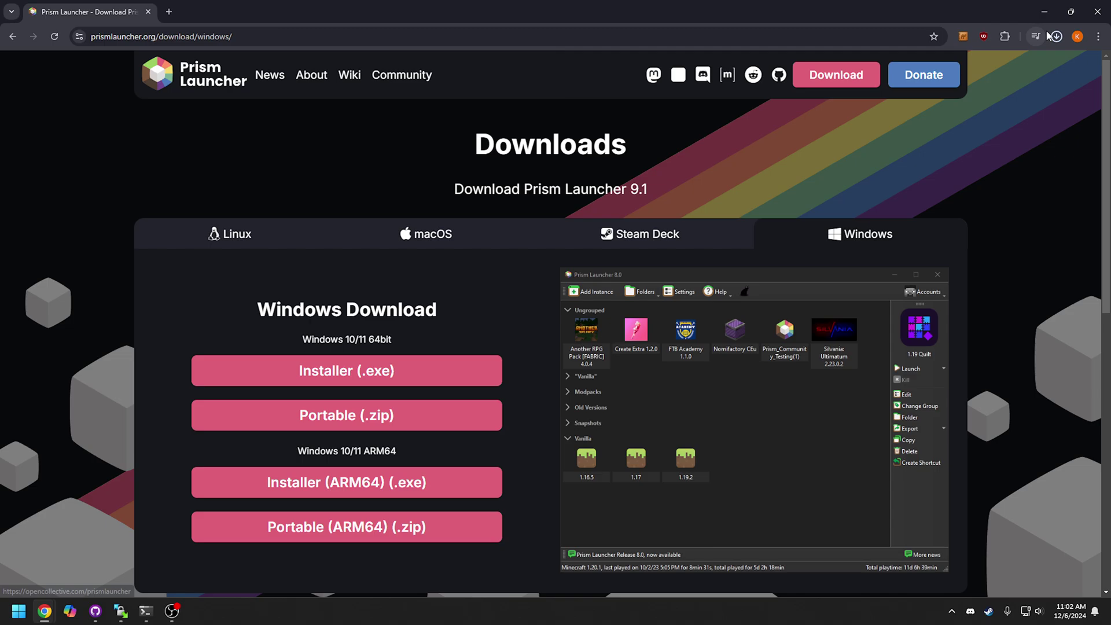
{"action": "left_click", "coordinate": [959, 74]}
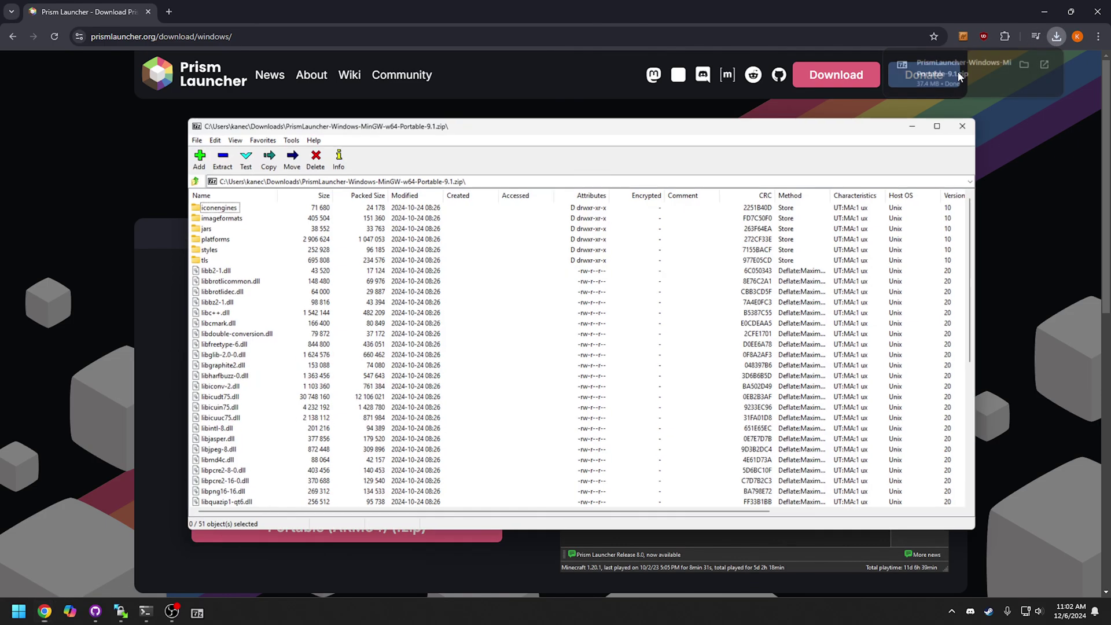
{"action": "left_click", "coordinate": [1045, 14]}
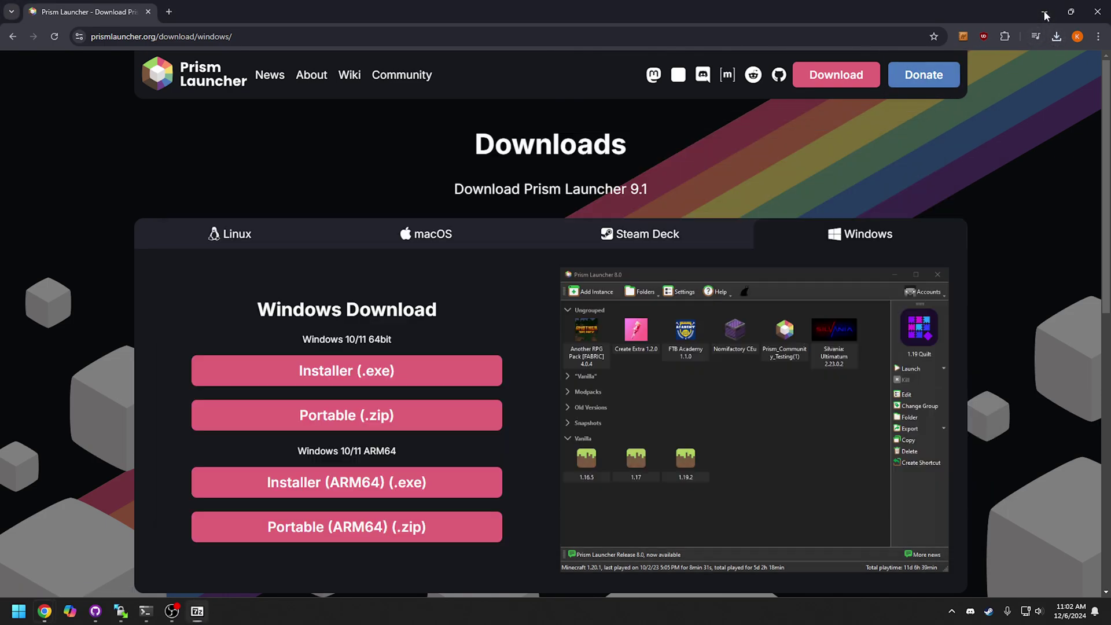
{"action": "left_click", "coordinate": [1045, 14]}
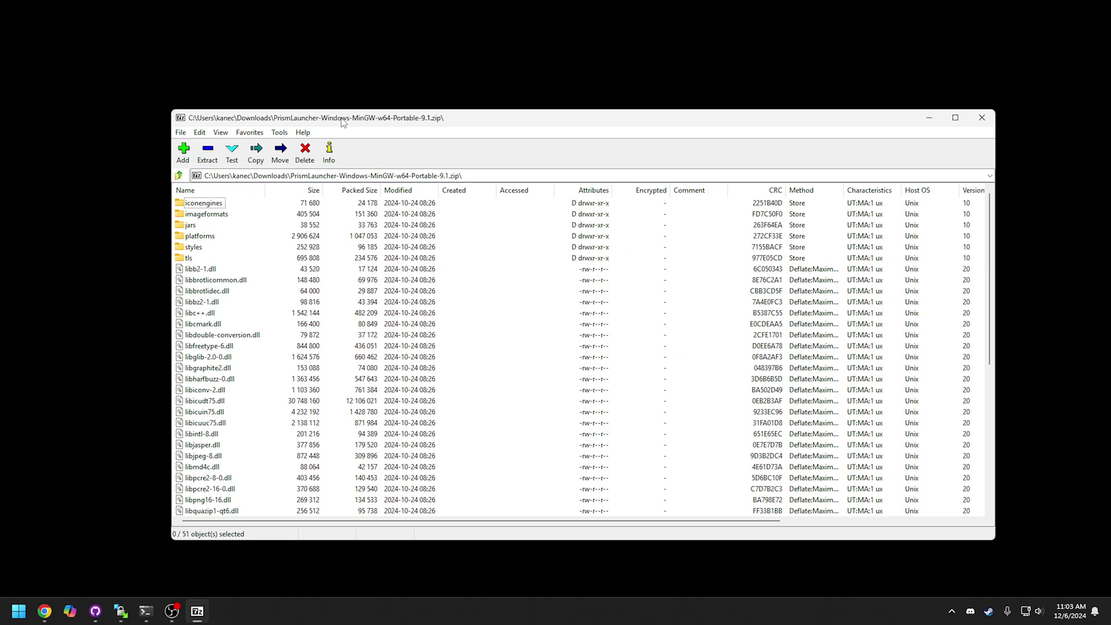
Create a new folder named Prism on the desktop beside the archive window.
{"action": "left_click_drag", "start_coordinate": [343, 122], "coordinate": [368, 119]}
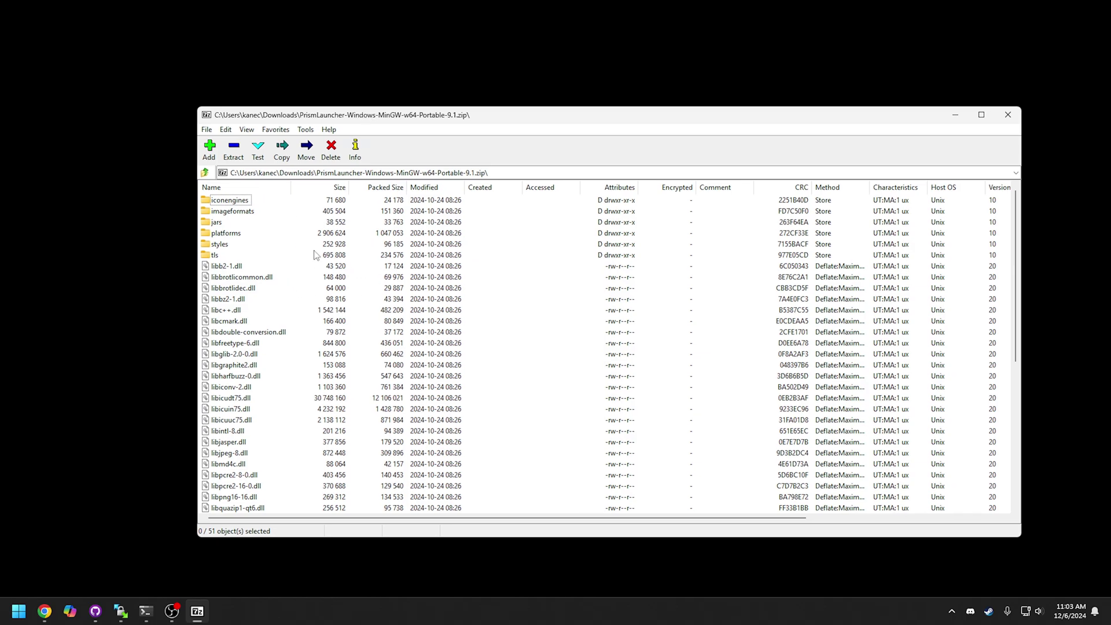
{"action": "scroll", "coordinate": [316, 255], "scroll_direction": "down", "scroll_amount": 5}
{"action": "scroll", "coordinate": [316, 255], "scroll_direction": "up", "scroll_amount": 5}
{"action": "left_click", "coordinate": [56, 93]}
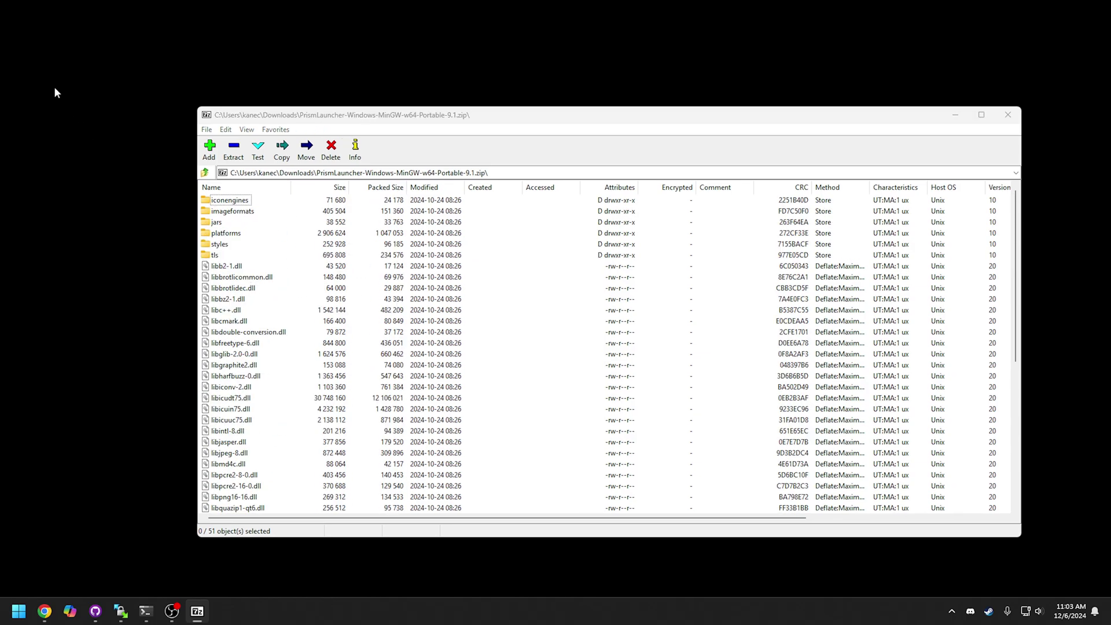
{"action": "right_click", "coordinate": [56, 93]}
{"action": "mouse_move", "coordinate": [122, 176]}
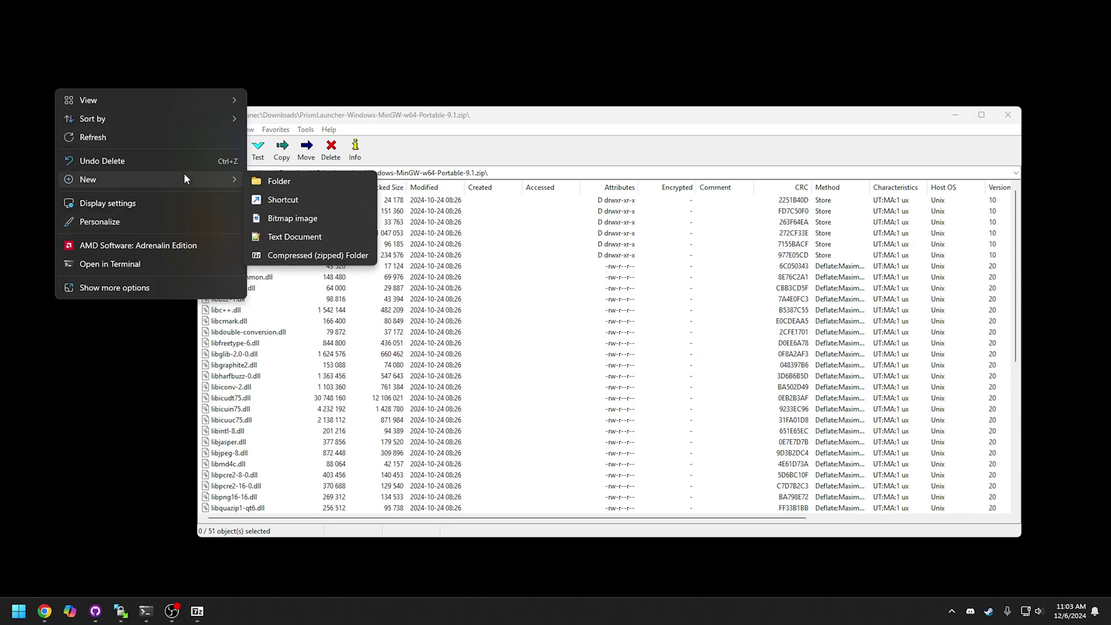
{"action": "left_click", "coordinate": [278, 181]}
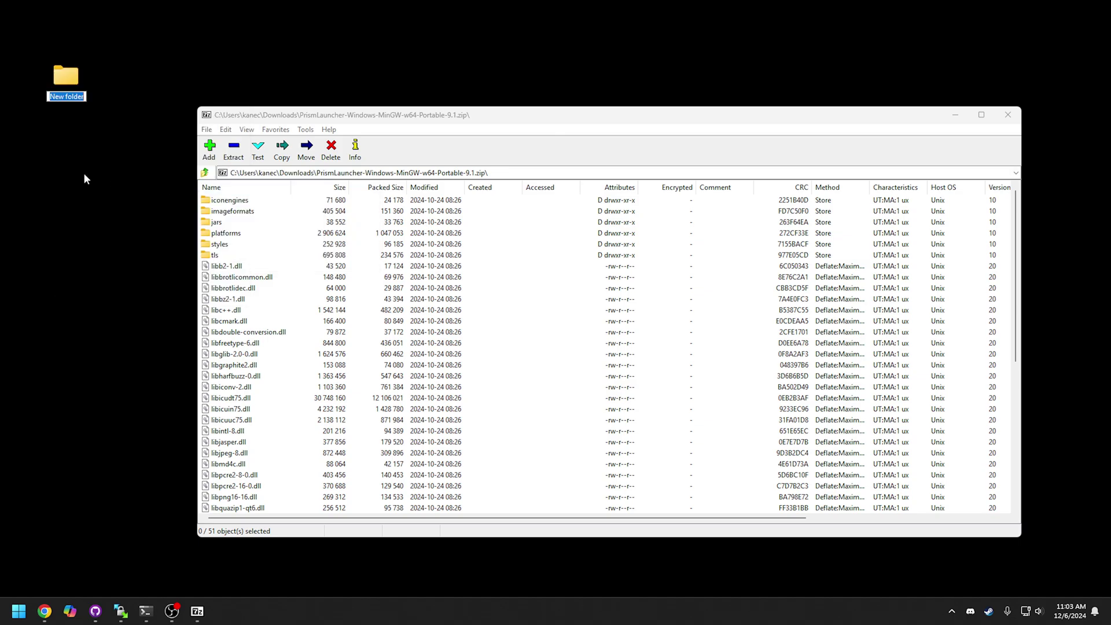
{"action": "type", "text": "Prism"}
{"action": "key", "text": "Return"}
Extract the archive's entire contents into the Prism folder on the desktop and close the archive.
{"action": "left_click", "coordinate": [310, 265]}
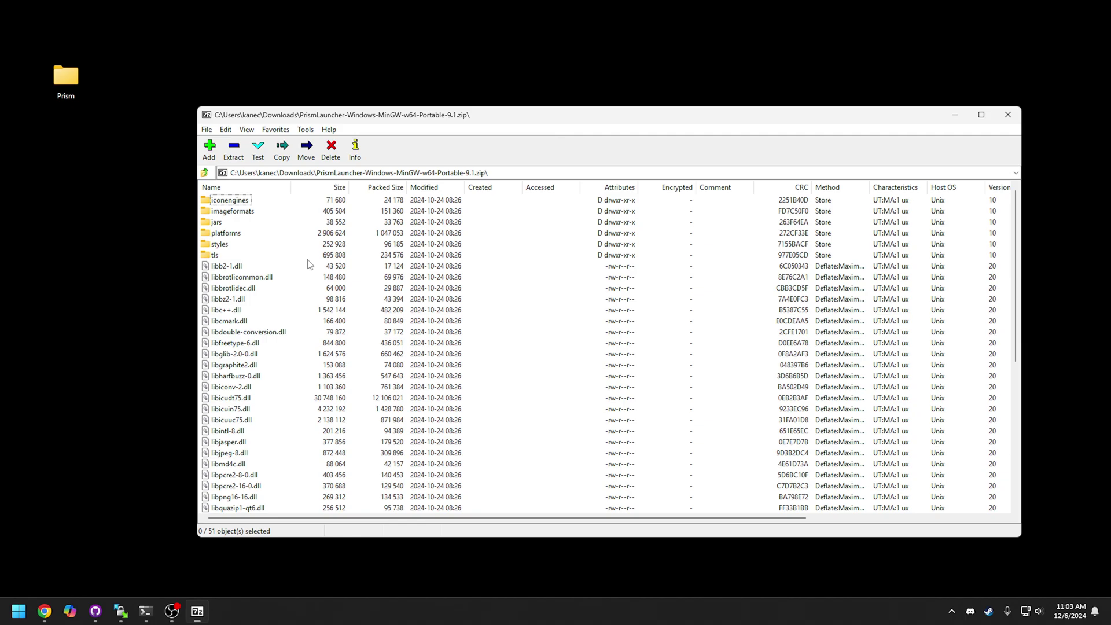
{"action": "key", "text": "ctrl+a"}
{"action": "left_click_drag", "start_coordinate": [232, 310], "coordinate": [22, 29]}
{"action": "left_click", "coordinate": [1008, 115]}
Run prismlauncher.exe from the Prism folder and accept the preselected language in the quick setup.
{"action": "key", "text": "Return"}
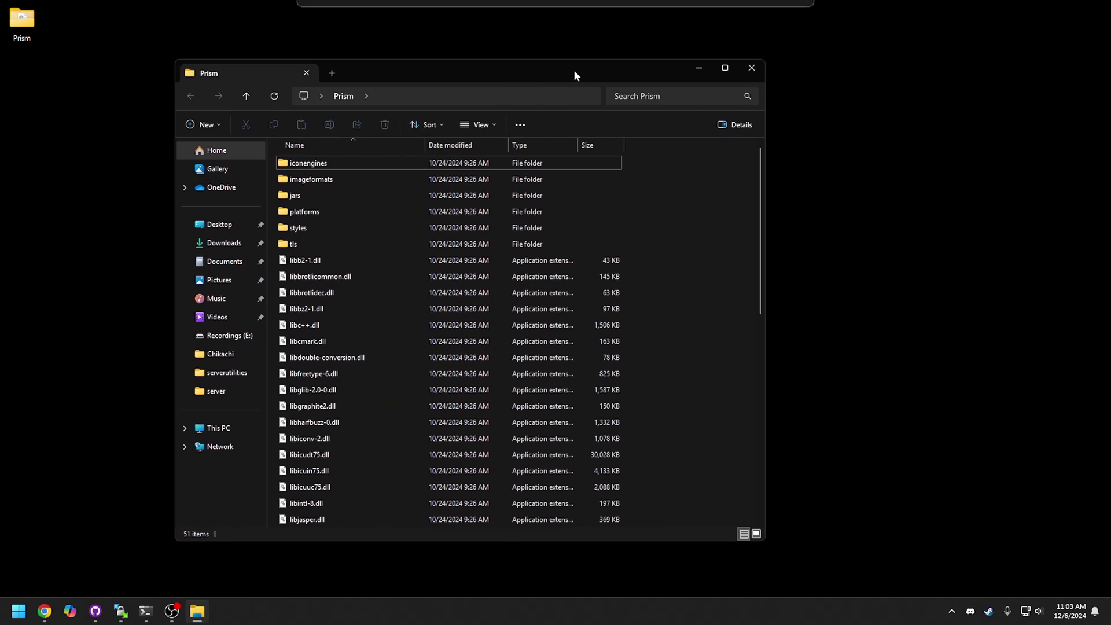
{"action": "left_click_drag", "start_coordinate": [574, 69], "coordinate": [609, 65]}
{"action": "scroll", "coordinate": [525, 317], "scroll_direction": "down", "scroll_amount": 10}
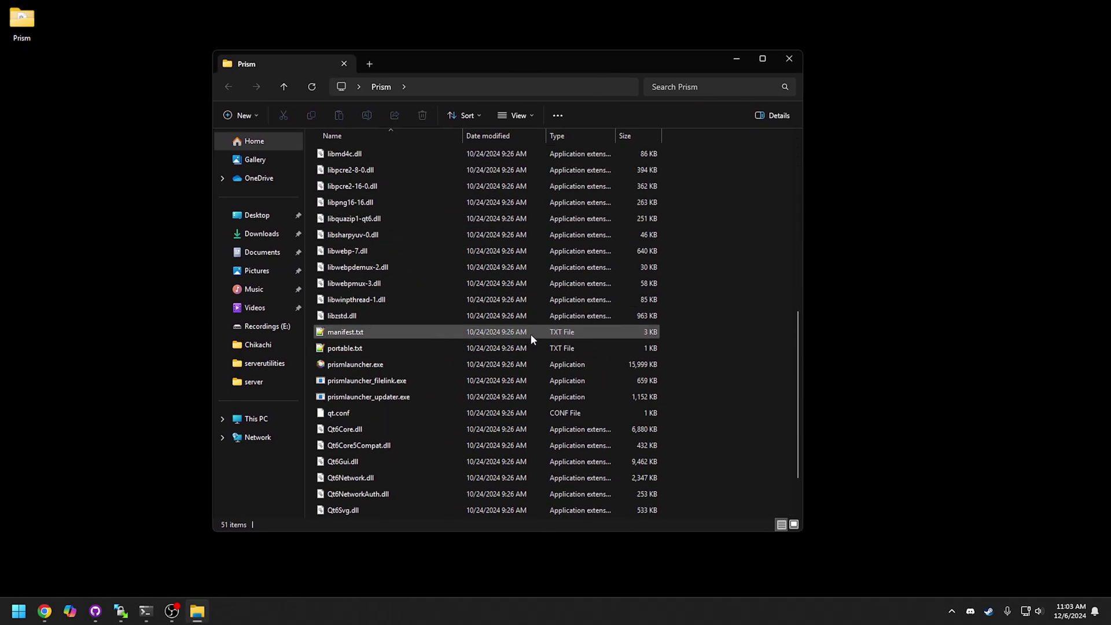
{"action": "double_click", "coordinate": [440, 301]}
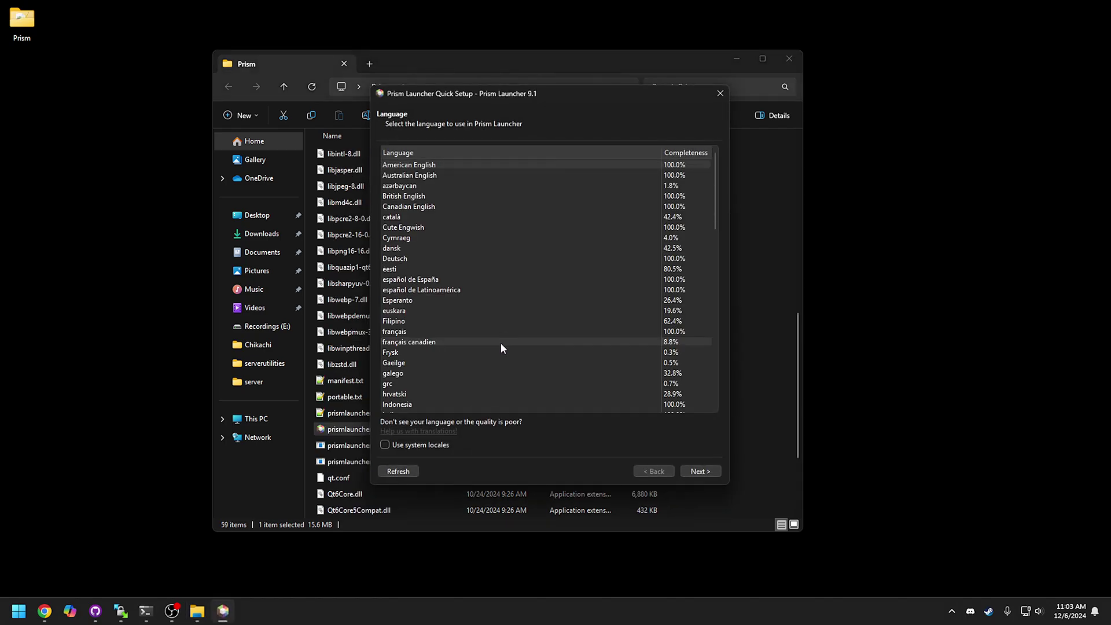
{"action": "left_click", "coordinate": [702, 472]}
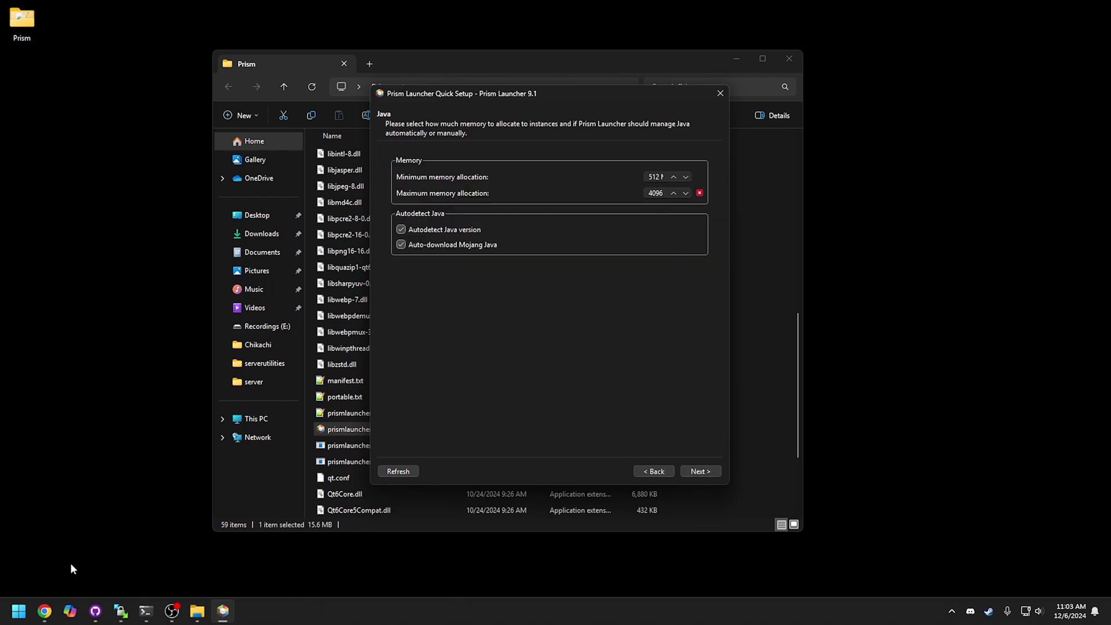
Open Calculator and compute 1024 × 6 for a 6 GB memory allocation.
{"action": "left_click", "coordinate": [16, 617]}
{"action": "type", "text": "calc"}
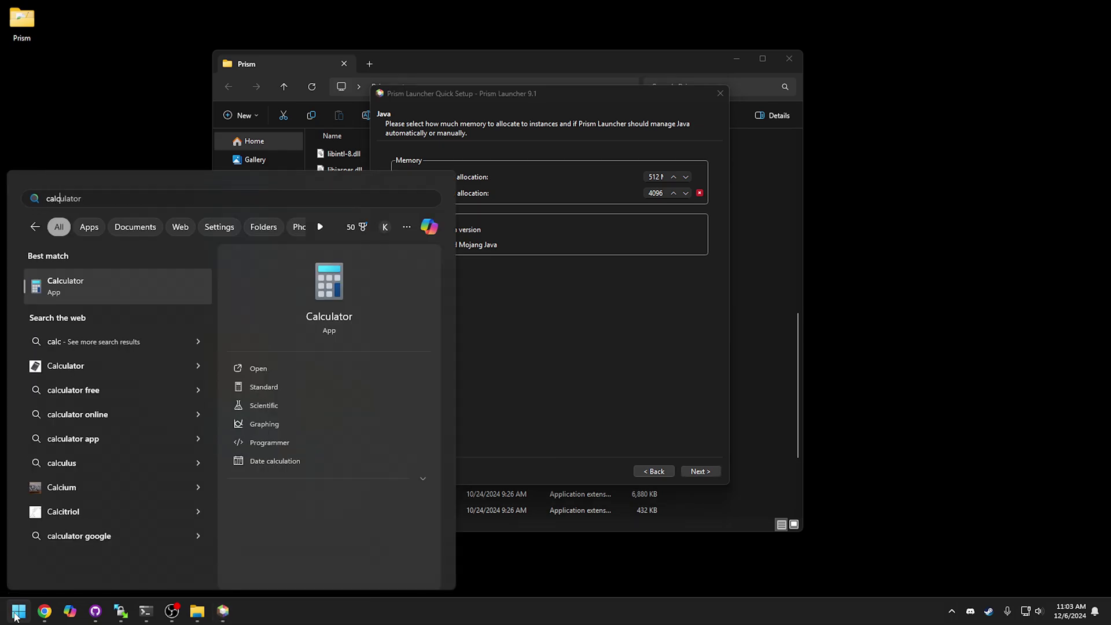
{"action": "key", "text": "Return"}
{"action": "type", "text": "102"}
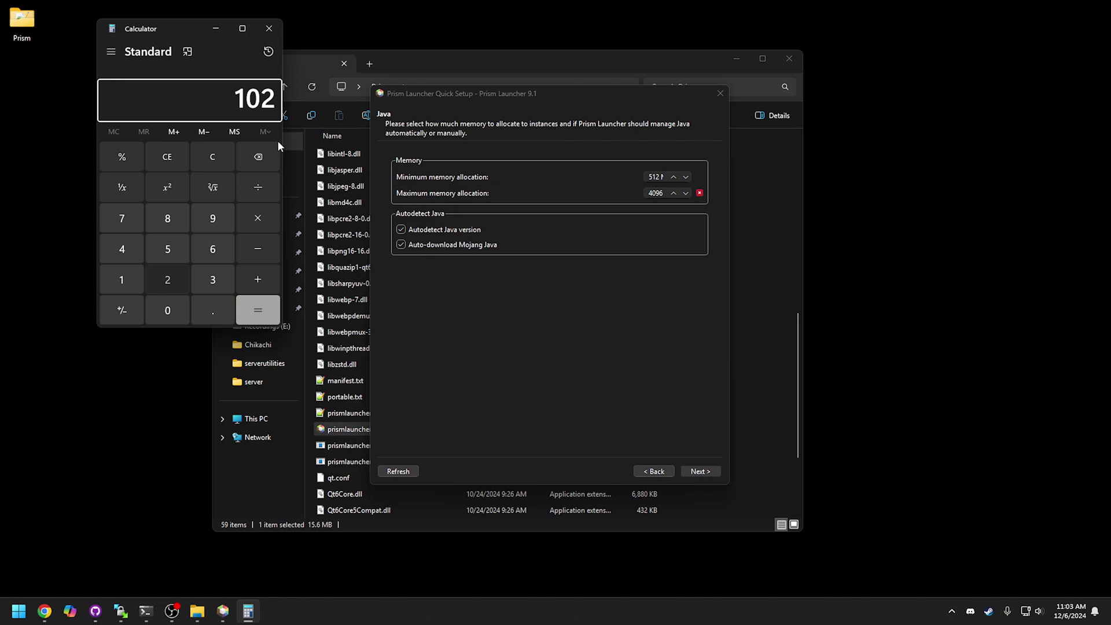
{"action": "type", "text": "4*6"}
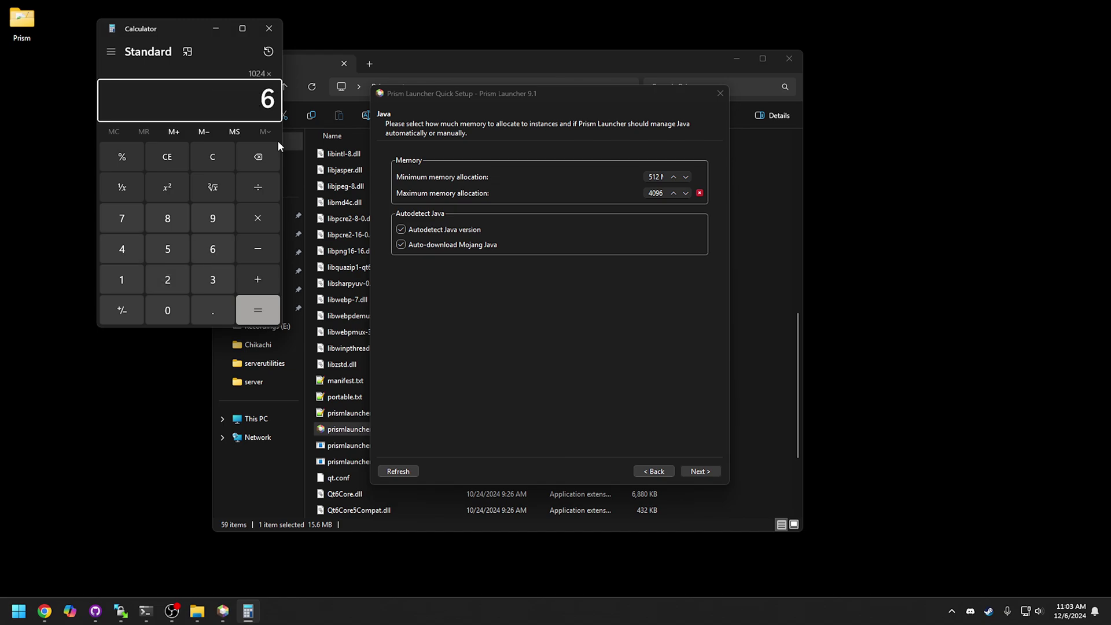
{"action": "key", "text": "Return"}
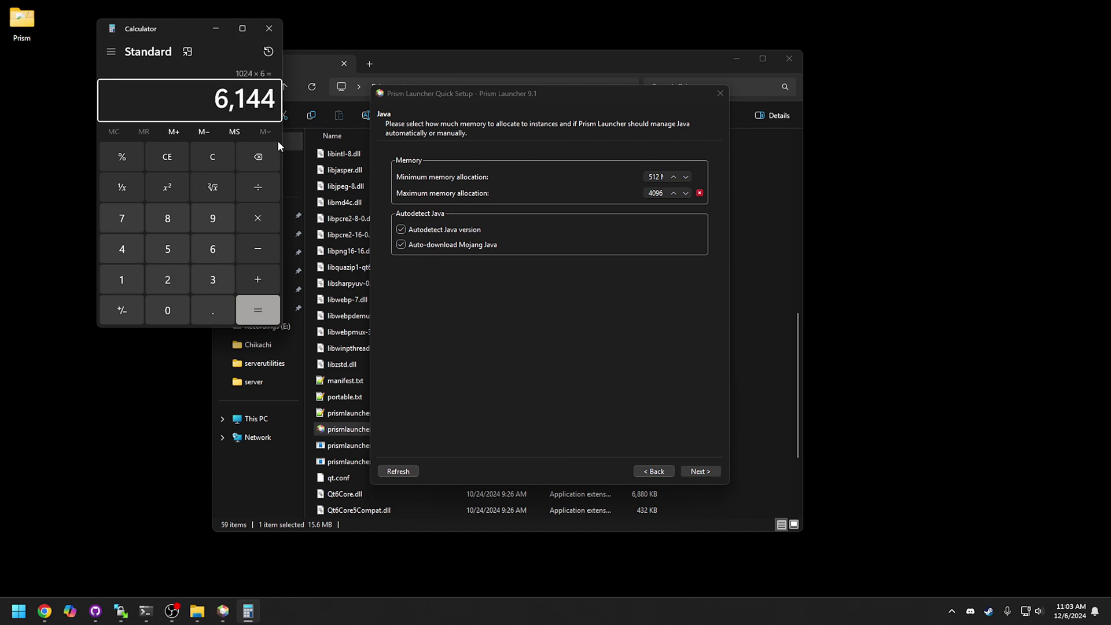
Clear the calculator and compute 1024 × 8 for an 8 GB memory allocation.
{"action": "left_click_drag", "start_coordinate": [164, 34], "coordinate": [133, 40]}
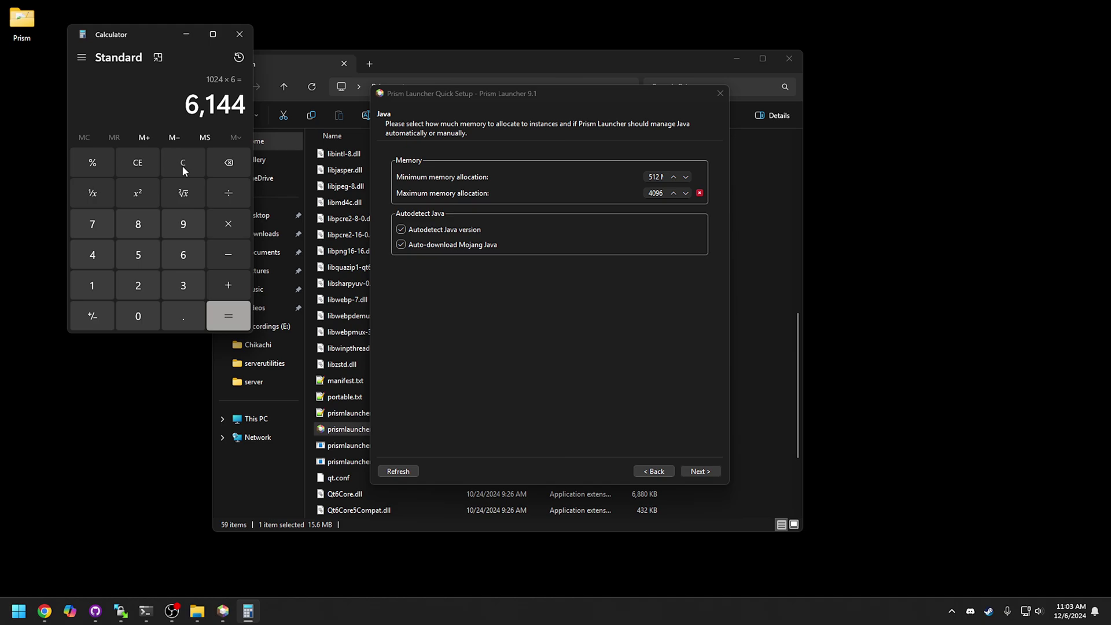
{"action": "left_click", "coordinate": [180, 166]}
{"action": "type", "text": "1024*"}
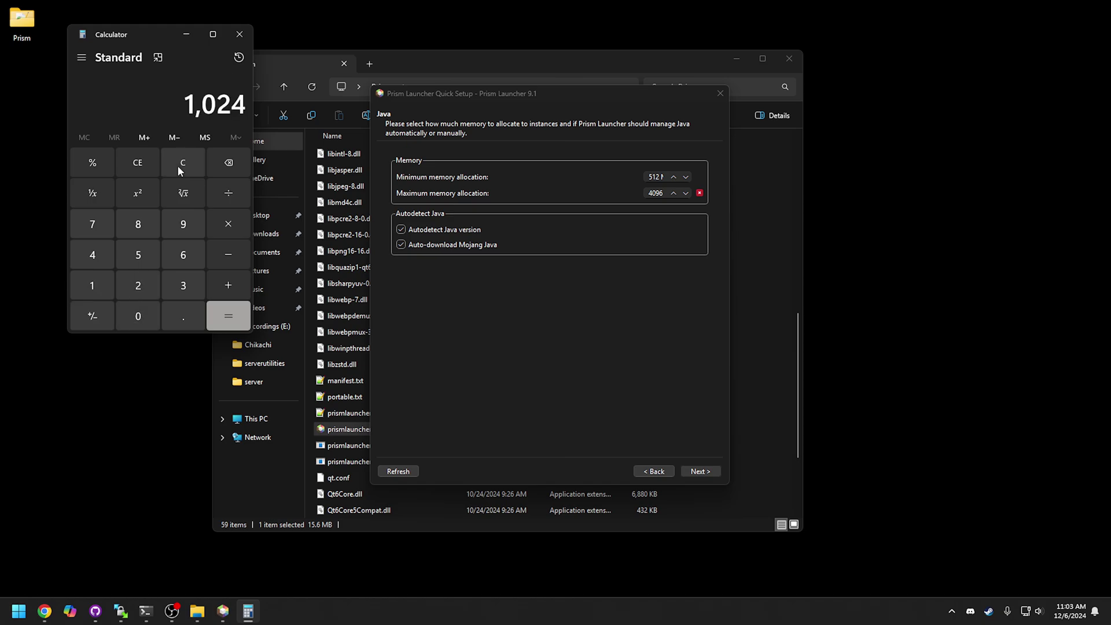
{"action": "type", "text": "8"}
{"action": "key", "text": "Return"}
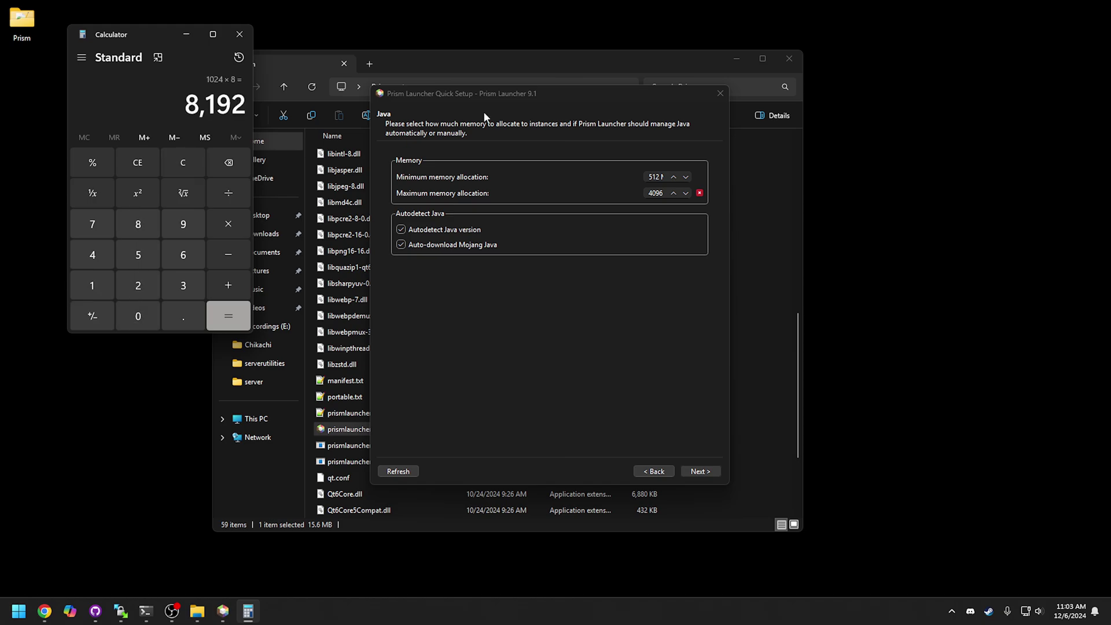
Set the maximum memory allocation to 8192 and the minimum to 512, keeping Java autodetection and automatic Mojang Java download.
{"action": "double_click", "coordinate": [654, 177]}
{"action": "type", "text": "8192"}
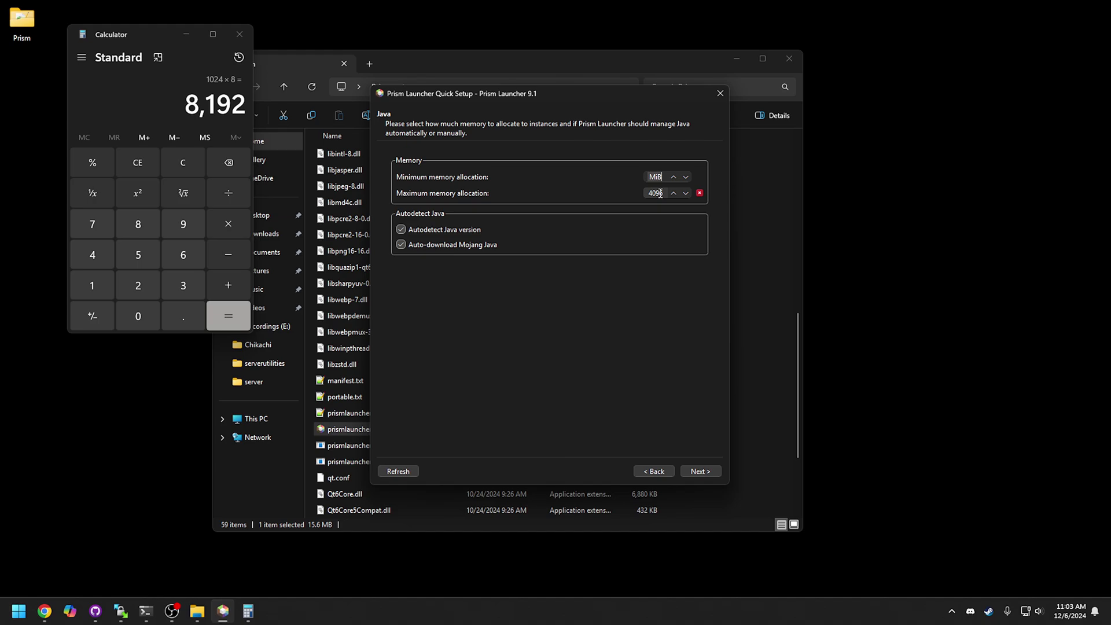
{"action": "double_click", "coordinate": [660, 193]}
{"action": "type", "text": "8192"}
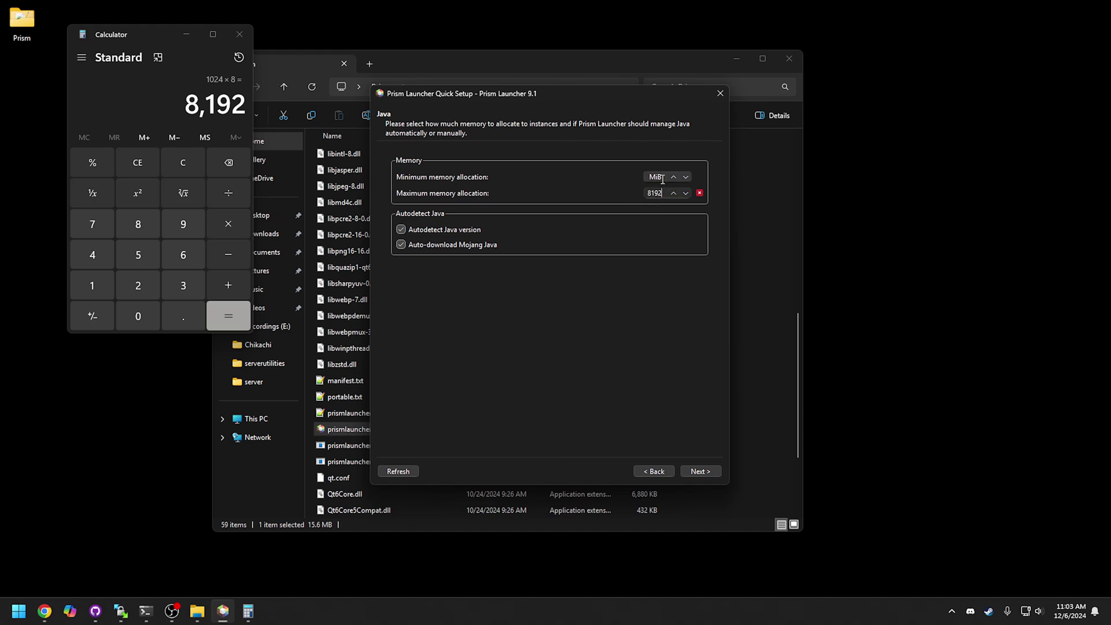
{"action": "double_click", "coordinate": [652, 177]}
{"action": "type", "text": "512"}
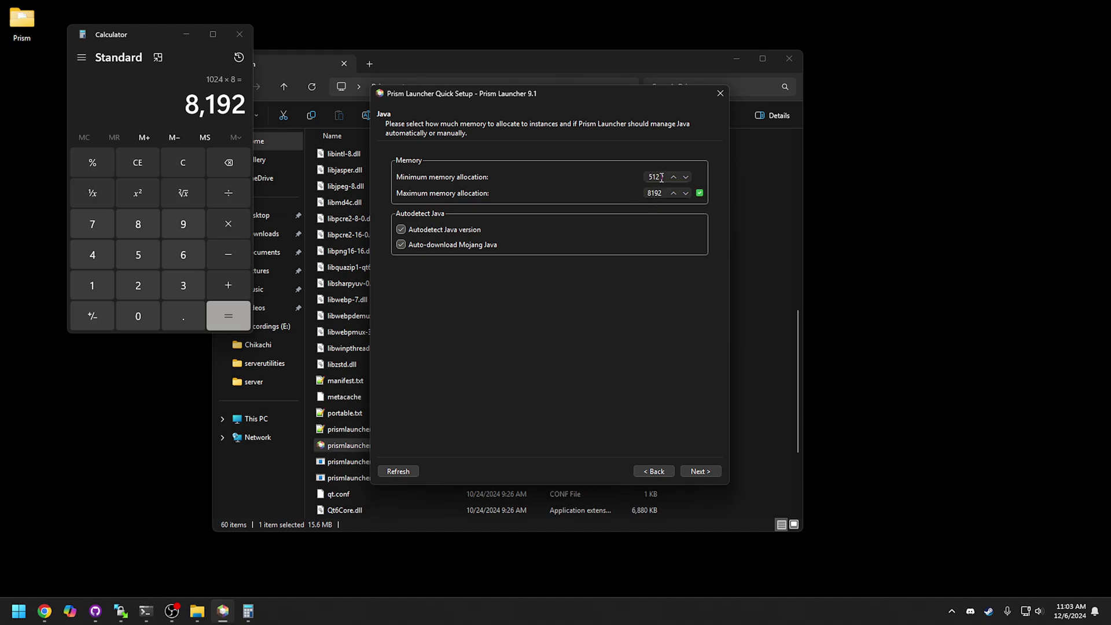
{"action": "key", "text": "Home"}
{"action": "left_click", "coordinate": [707, 470]}
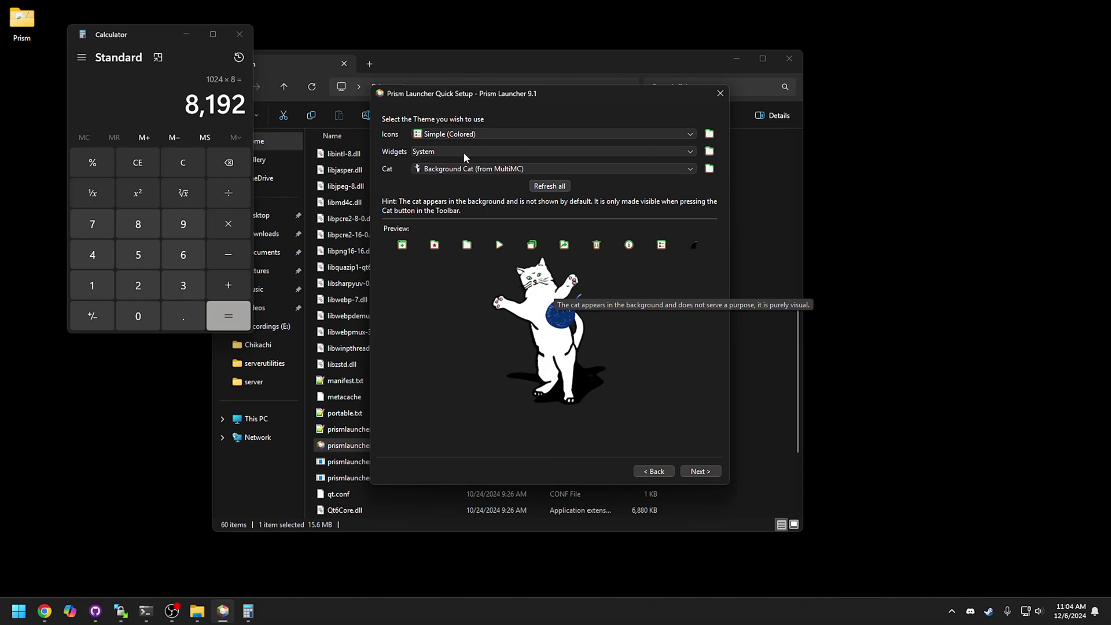
Accept the default theme settings and add a Microsoft account by signing in with Microsoft.
{"action": "left_click", "coordinate": [700, 471]}
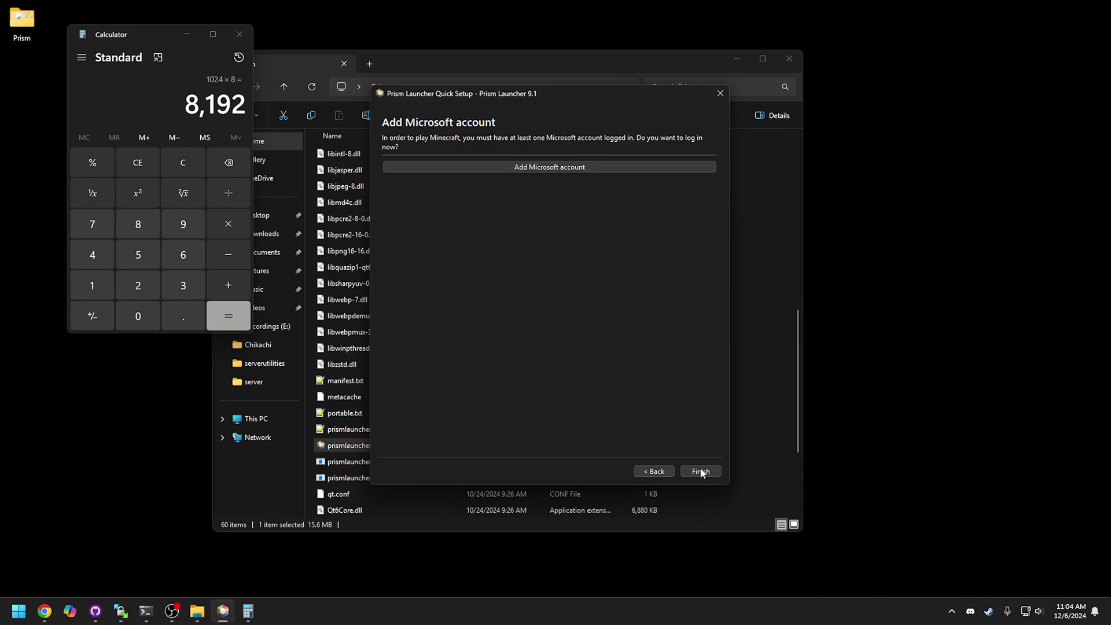
{"action": "left_click", "coordinate": [544, 169]}
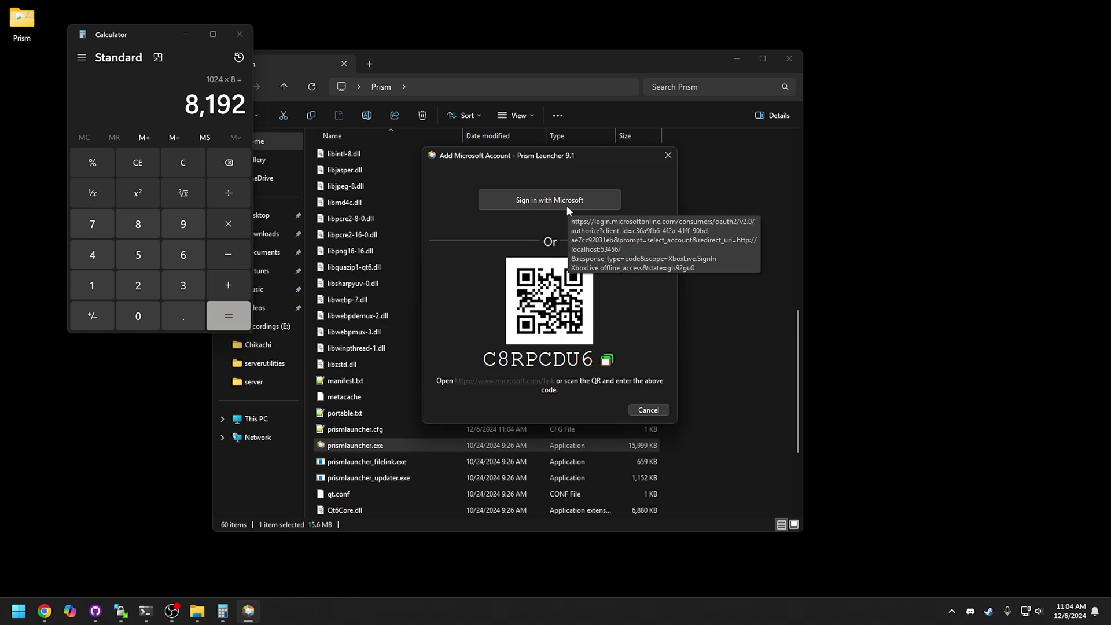
{"action": "left_click", "coordinate": [566, 206]}
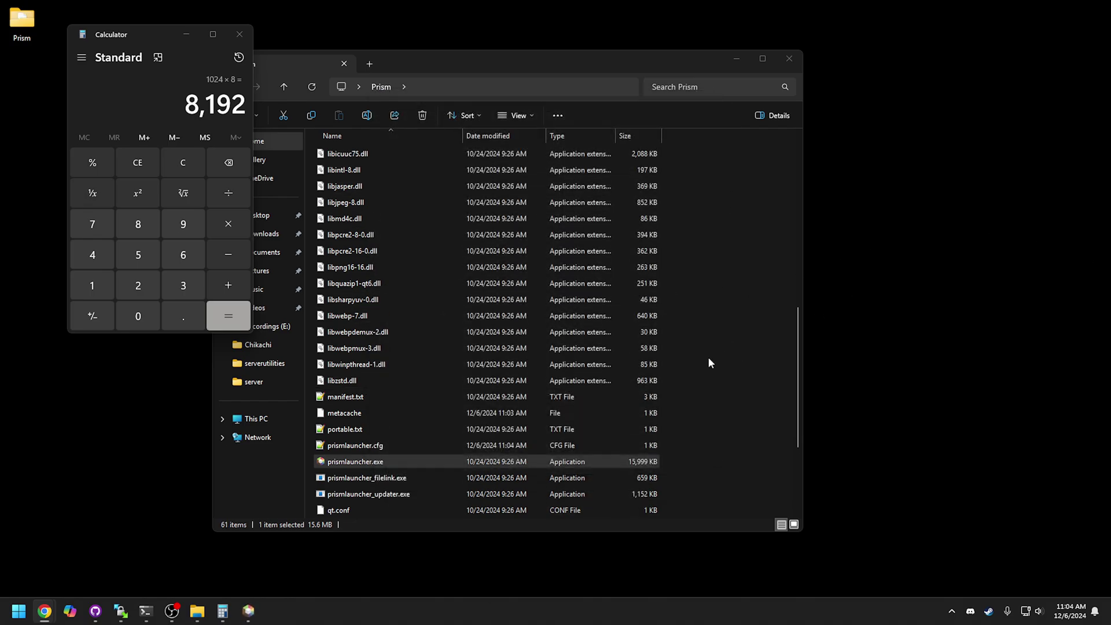
Switch to the Prism Launcher window and close the Prism folder and Calculator windows.
{"action": "left_click", "coordinate": [252, 610]}
{"action": "left_click_drag", "start_coordinate": [643, 116], "coordinate": [580, 149]}
{"action": "left_click", "coordinate": [790, 59]}
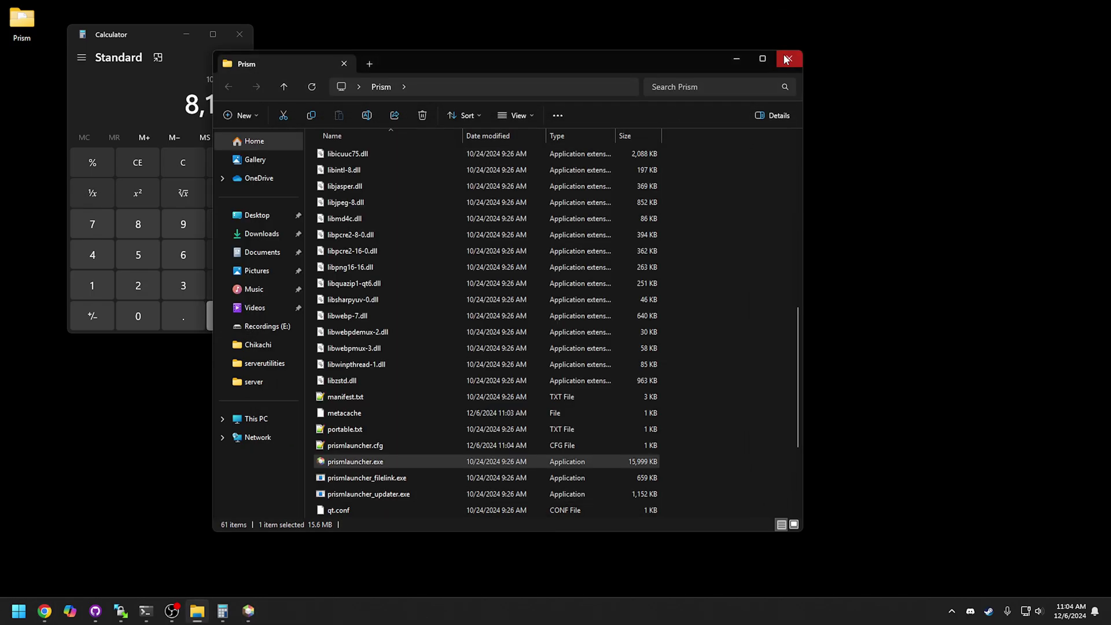
{"action": "left_click", "coordinate": [240, 33]}
{"action": "left_click_drag", "start_coordinate": [464, 147], "coordinate": [408, 117]}
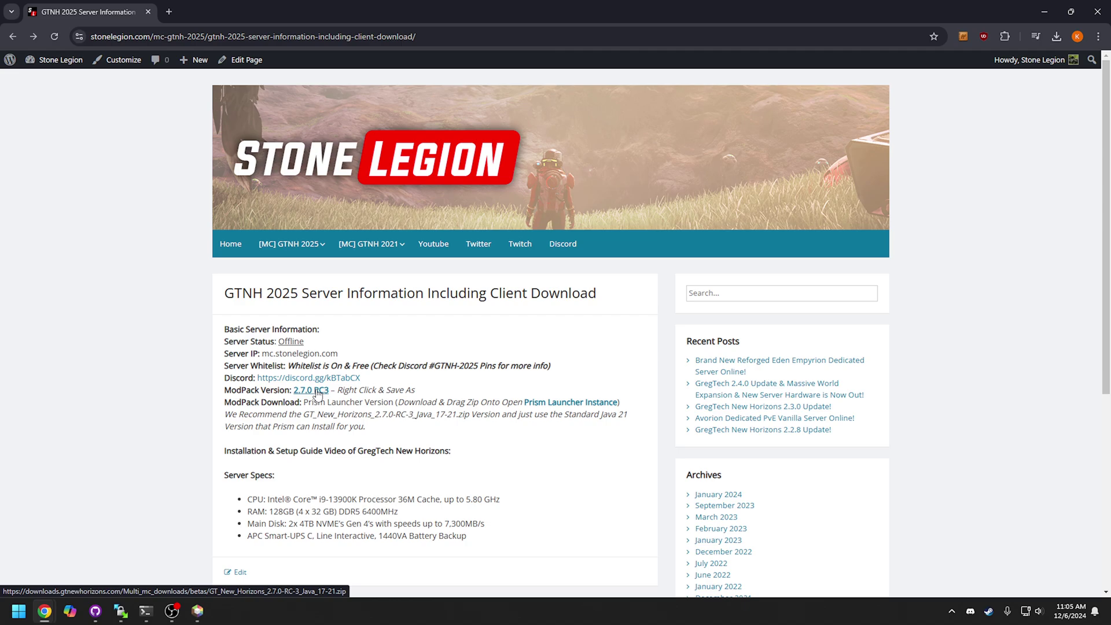
Download the 2.7.0 RC3 modpack zip for Java 17-21 from the Stone Legion page and check its download progress.
{"action": "right_click", "coordinate": [317, 393]}
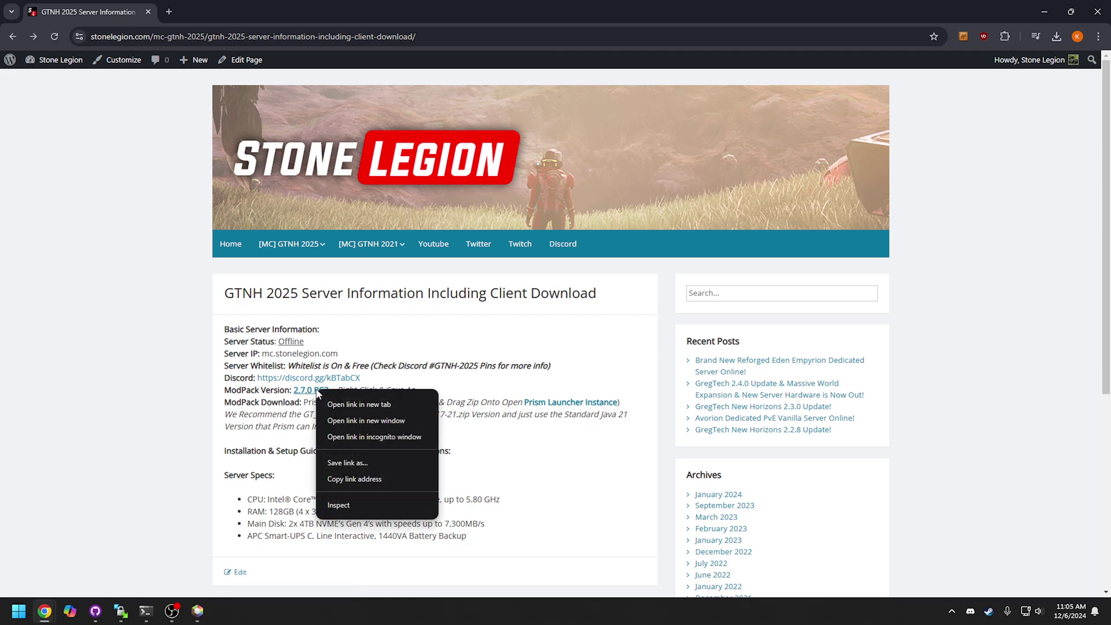
{"action": "triple_click", "coordinate": [347, 402]}
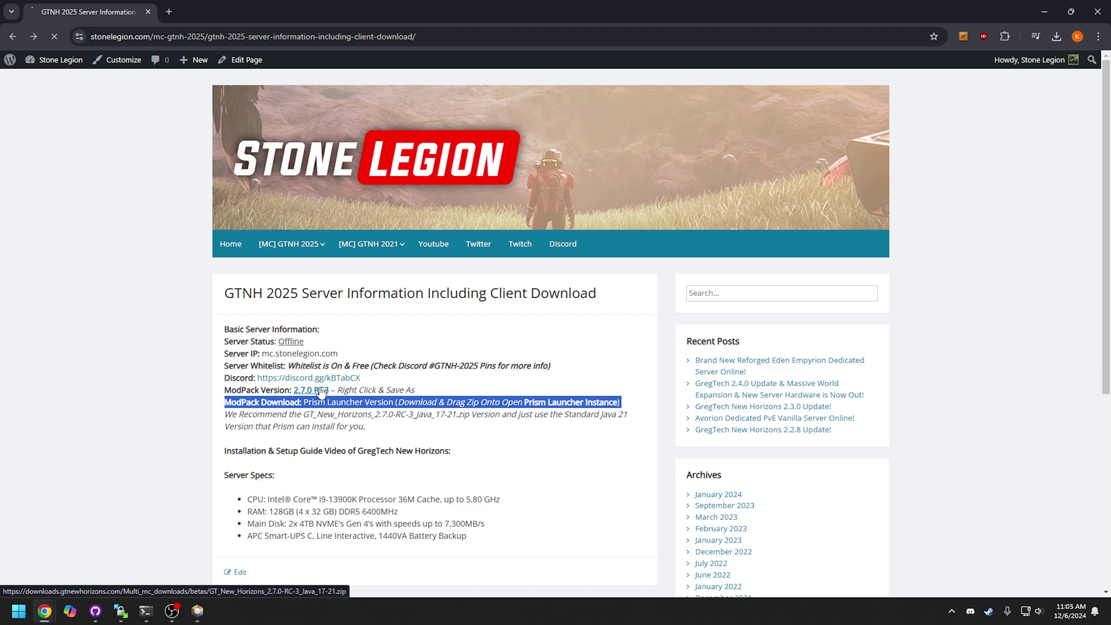
{"action": "left_click", "coordinate": [1061, 37]}
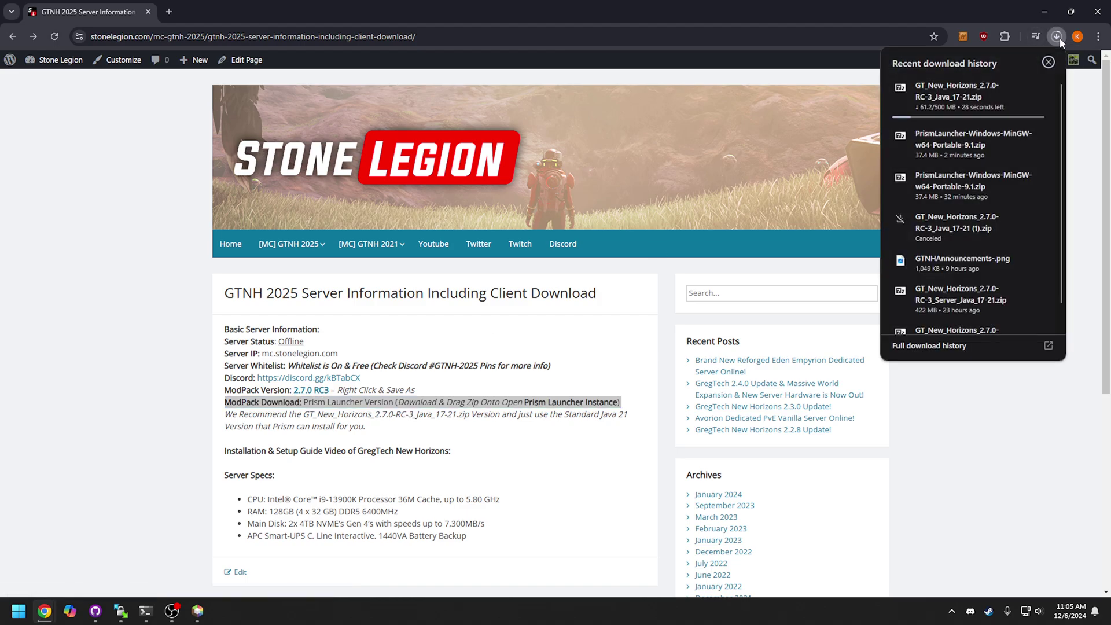
Import the downloaded GT_New_Horizons_2.7.0-RC-3_Java_17-21.zip into Prism Launcher as a new instance, keeping the default name and no group.
{"action": "mouse_move", "coordinate": [1021, 100]}
{"action": "left_click_drag", "start_coordinate": [771, 13], "coordinate": [922, 100]}
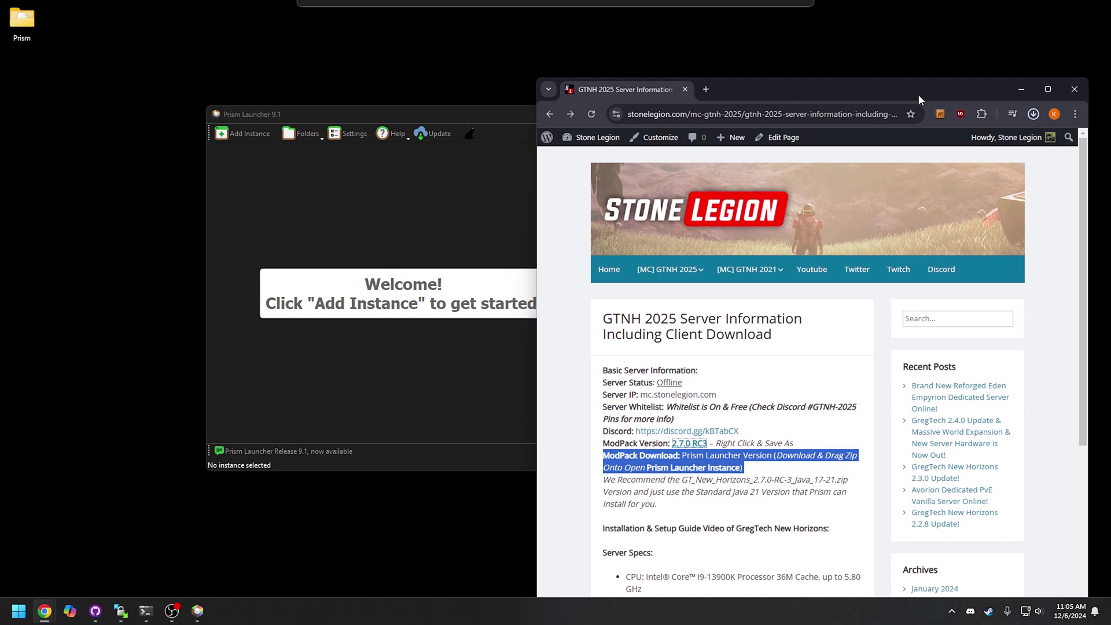
{"action": "left_click", "coordinate": [1034, 116]}
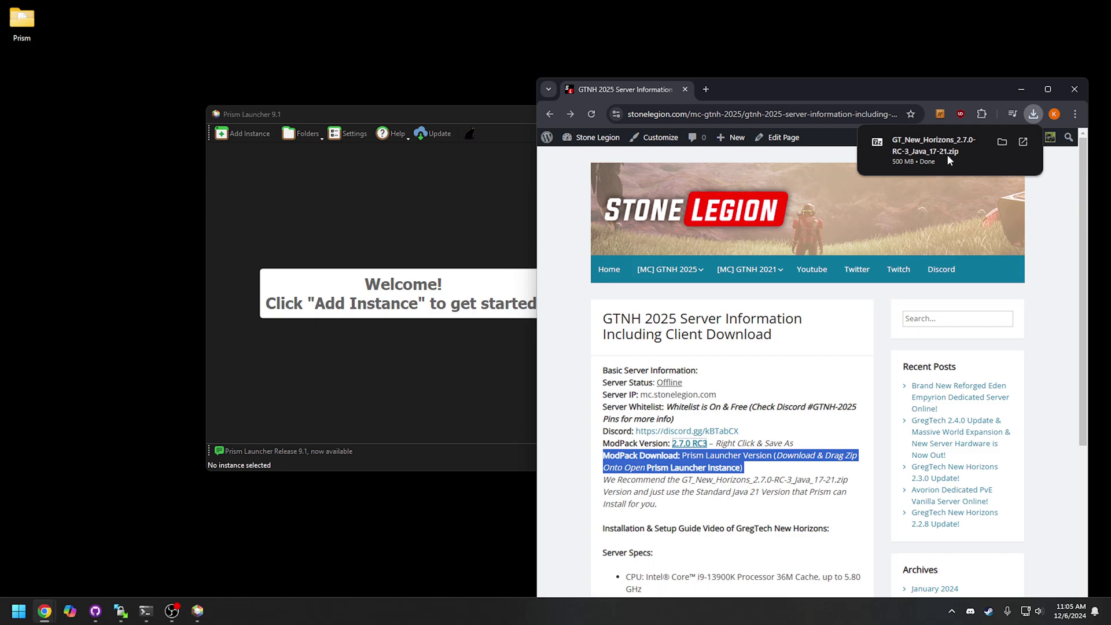
{"action": "left_click_drag", "start_coordinate": [915, 150], "coordinate": [328, 233]}
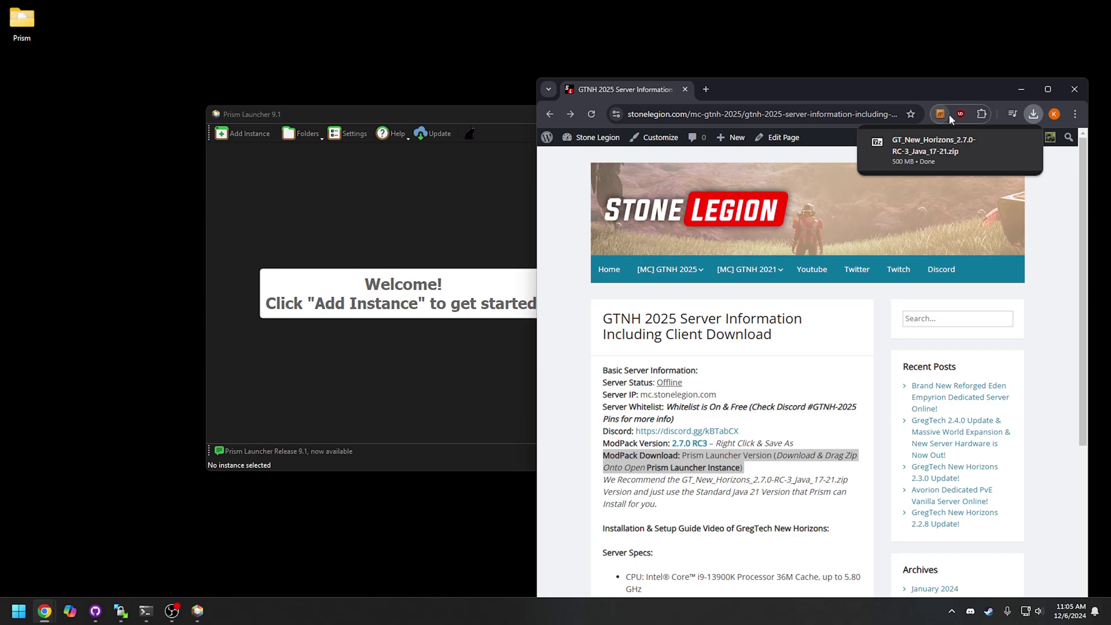
{"action": "left_click", "coordinate": [1018, 91]}
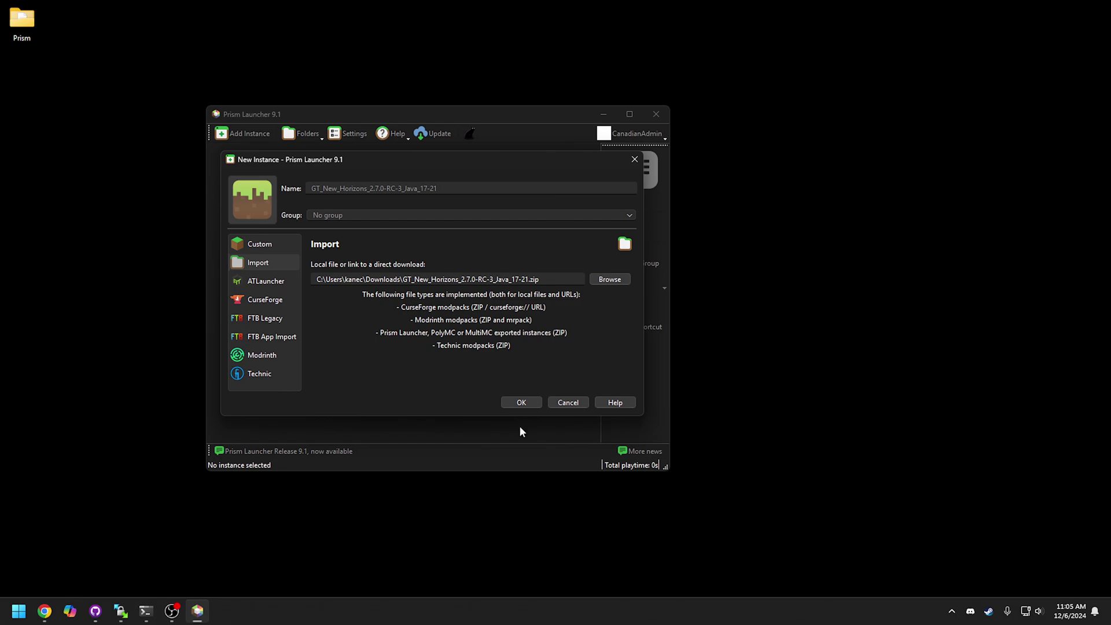
{"action": "left_click", "coordinate": [526, 402]}
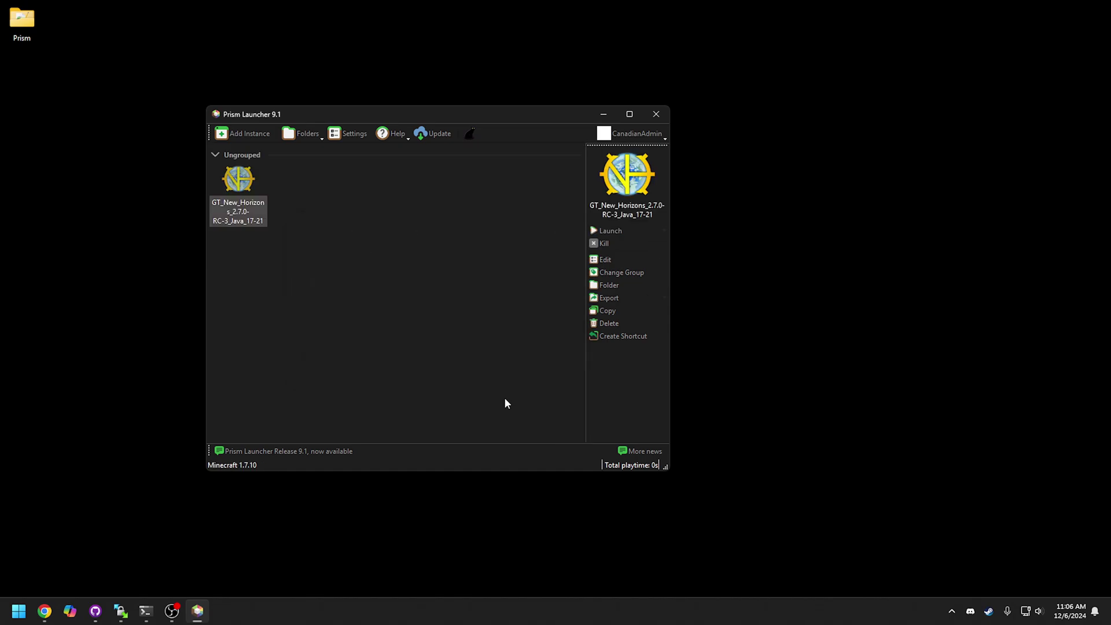
Open the GT_New_Horizons_2.7.0-RC-3_Java_17-21 instance's Java settings and review the memory override, leaving it disabled.
{"action": "right_click", "coordinate": [239, 184]}
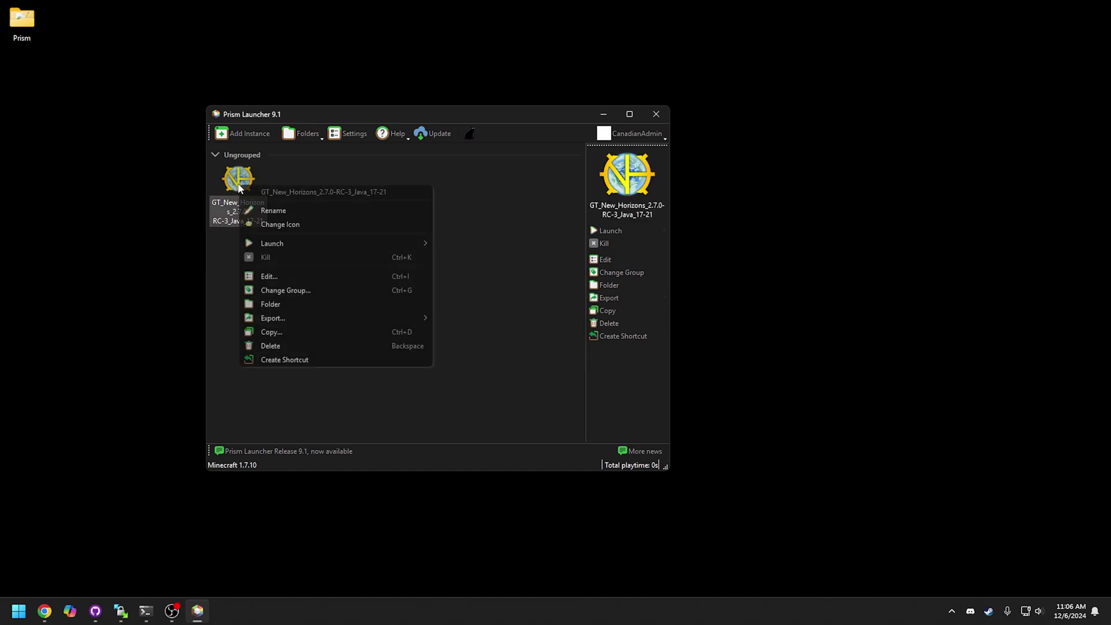
{"action": "left_click", "coordinate": [293, 275]}
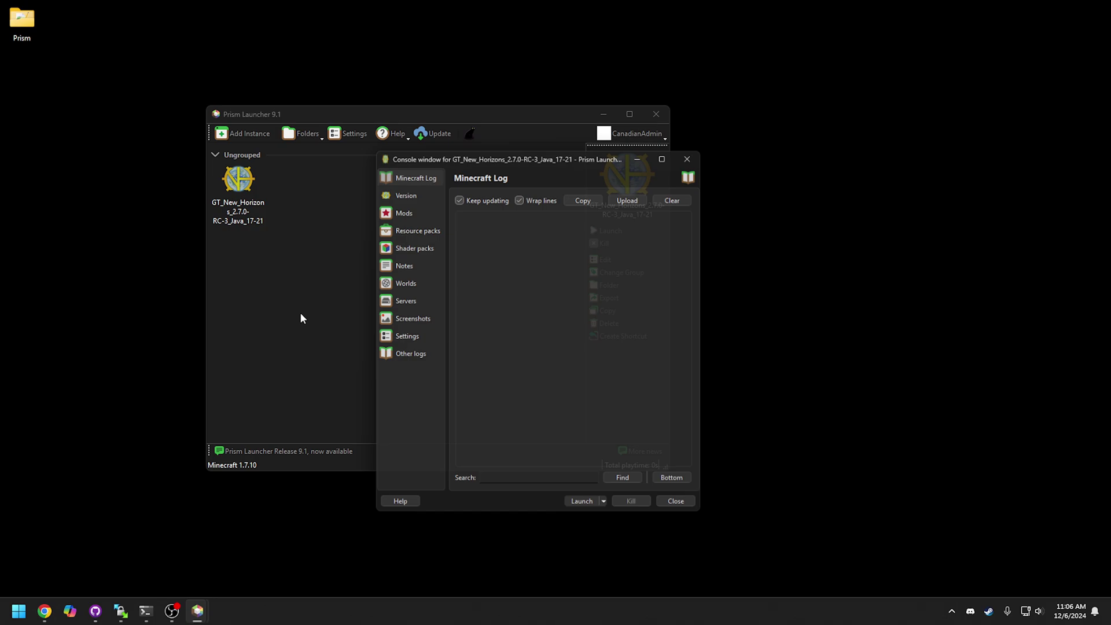
{"action": "left_click_drag", "start_coordinate": [509, 152], "coordinate": [409, 161]}
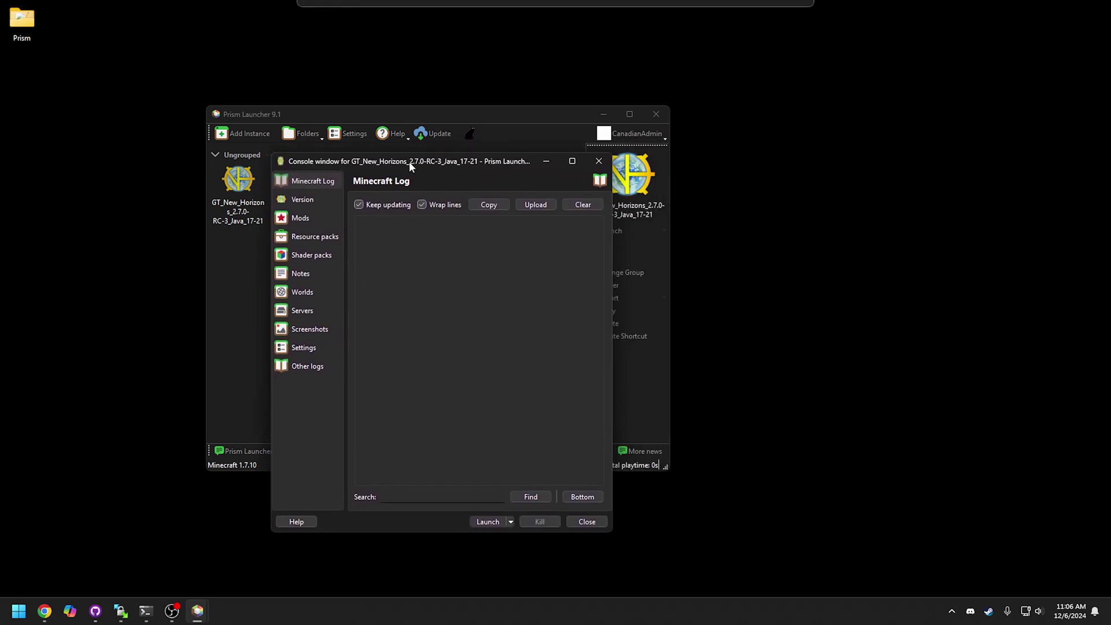
{"action": "left_click", "coordinate": [314, 349]}
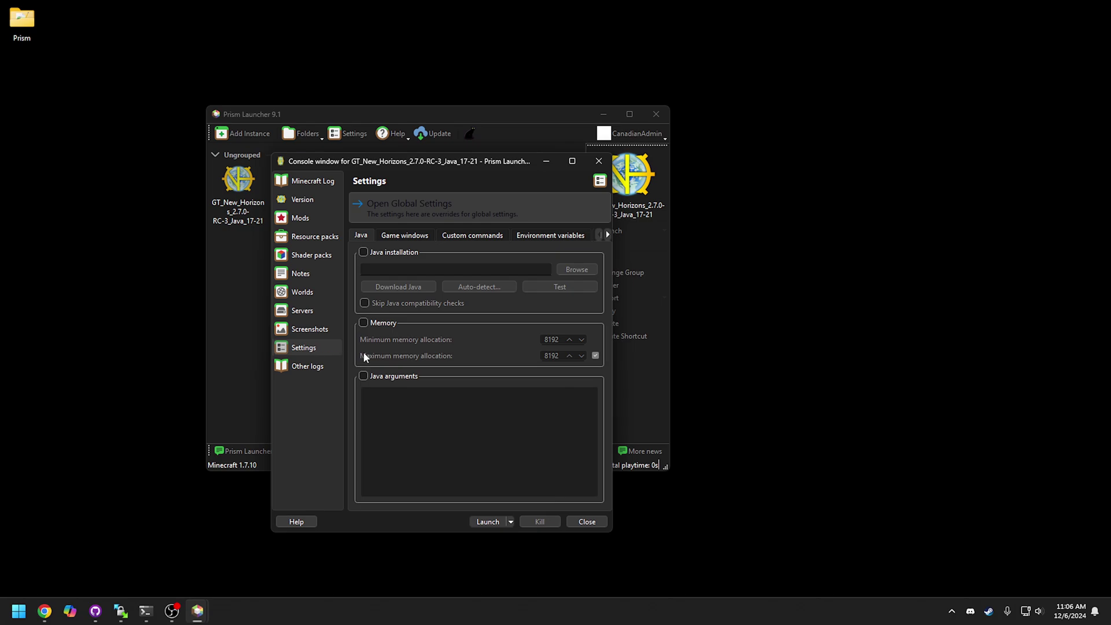
{"action": "left_click", "coordinate": [382, 326]}
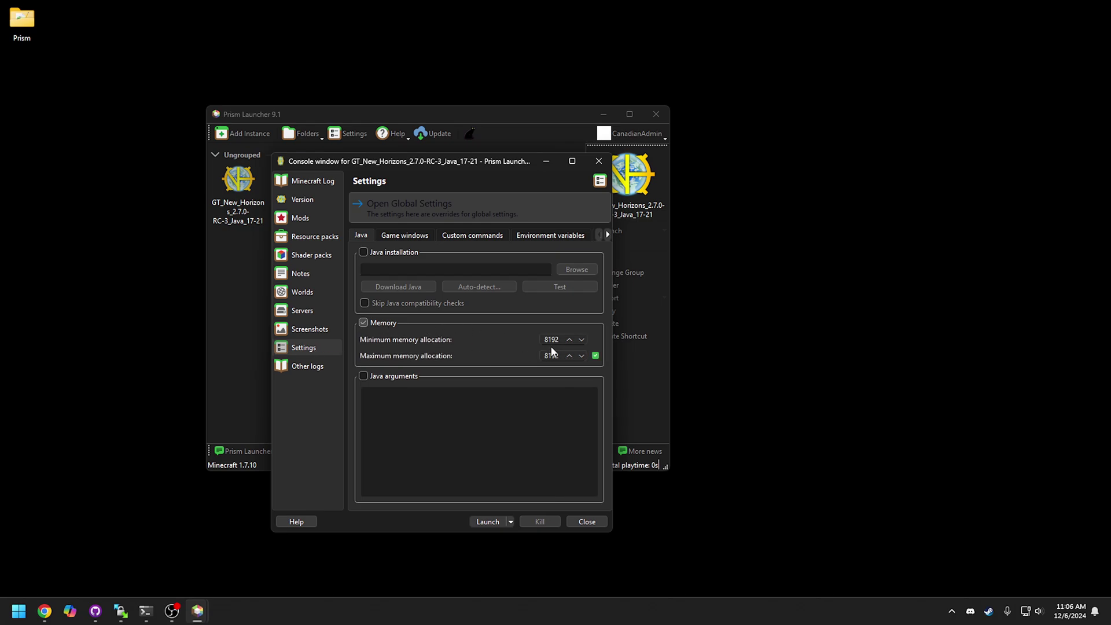
{"action": "left_click", "coordinate": [387, 326]}
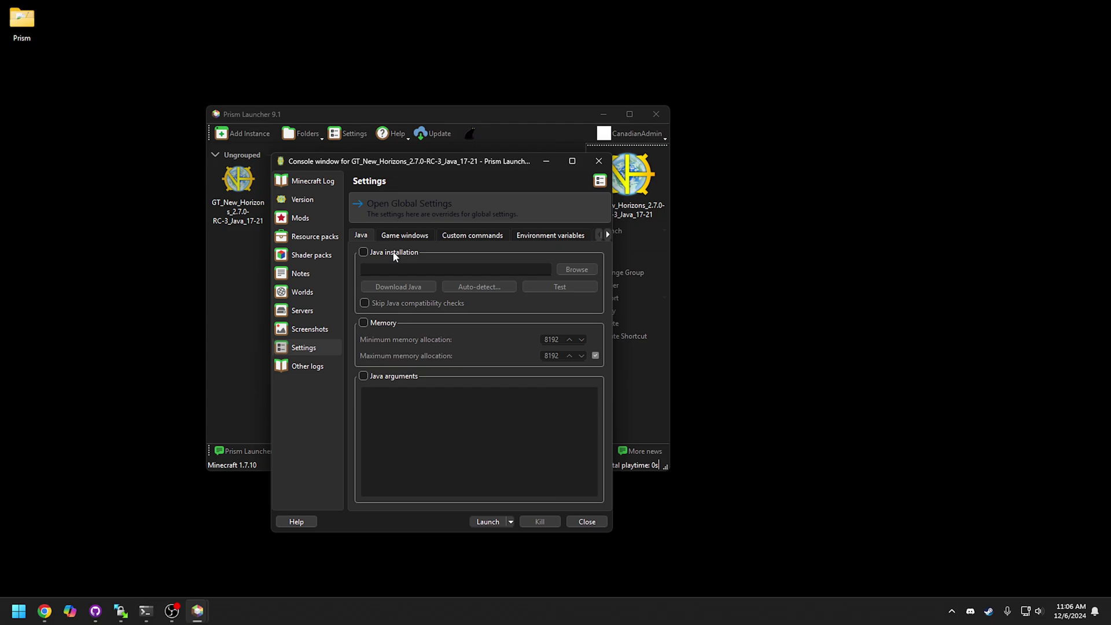
Enable the instance's own Java installation and download Mojang's Java 21 runtime, version 21.0.3.
{"action": "left_click", "coordinate": [394, 254]}
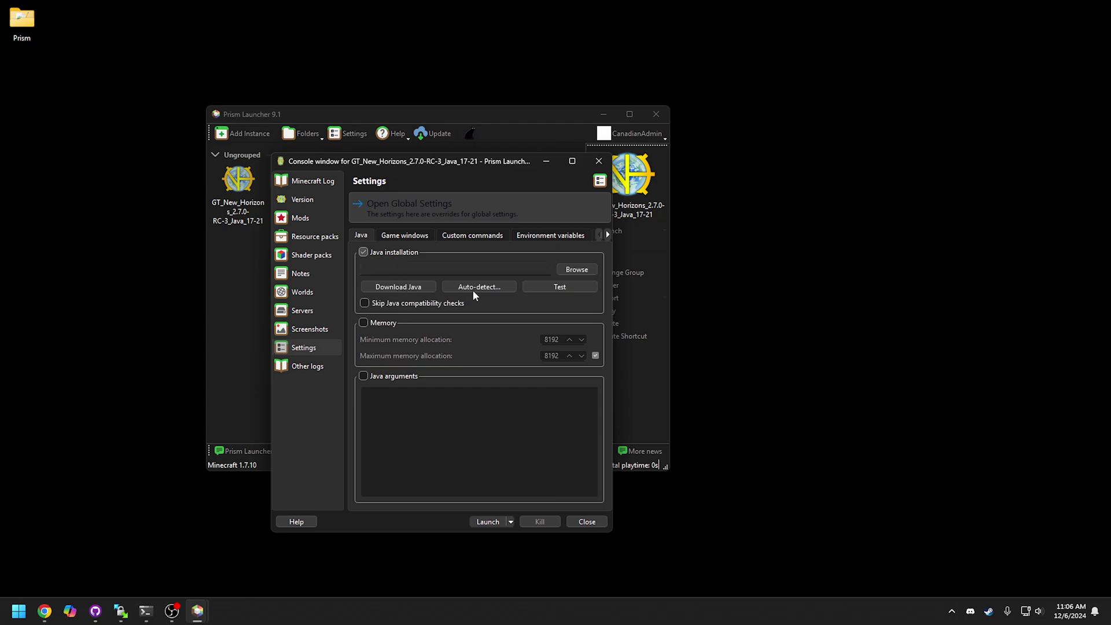
{"action": "left_click", "coordinate": [410, 290]}
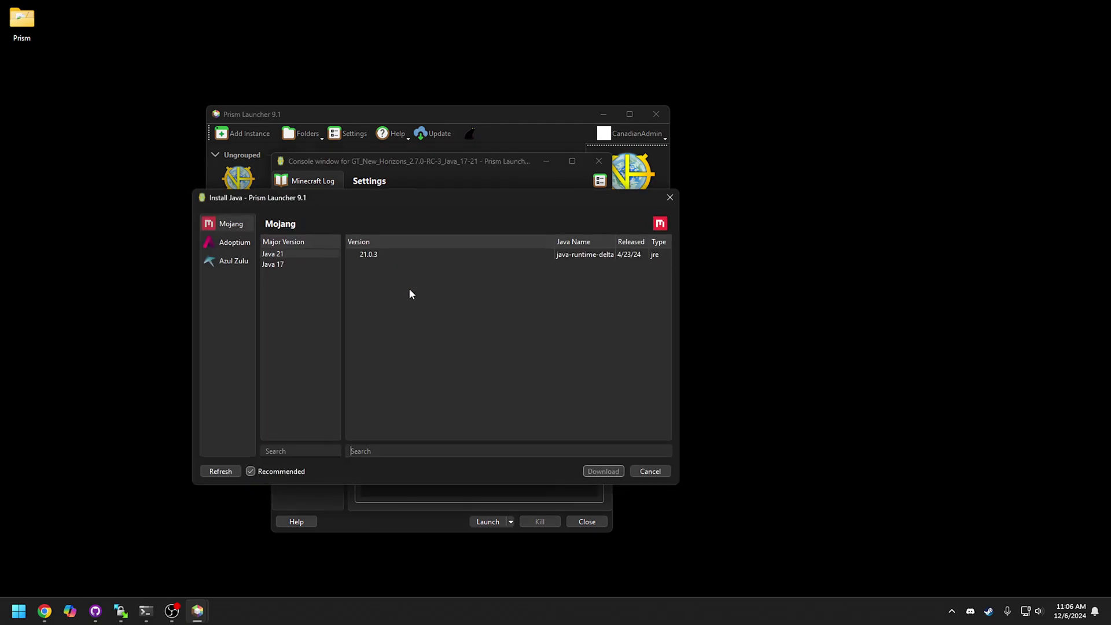
{"action": "left_click", "coordinate": [396, 255]}
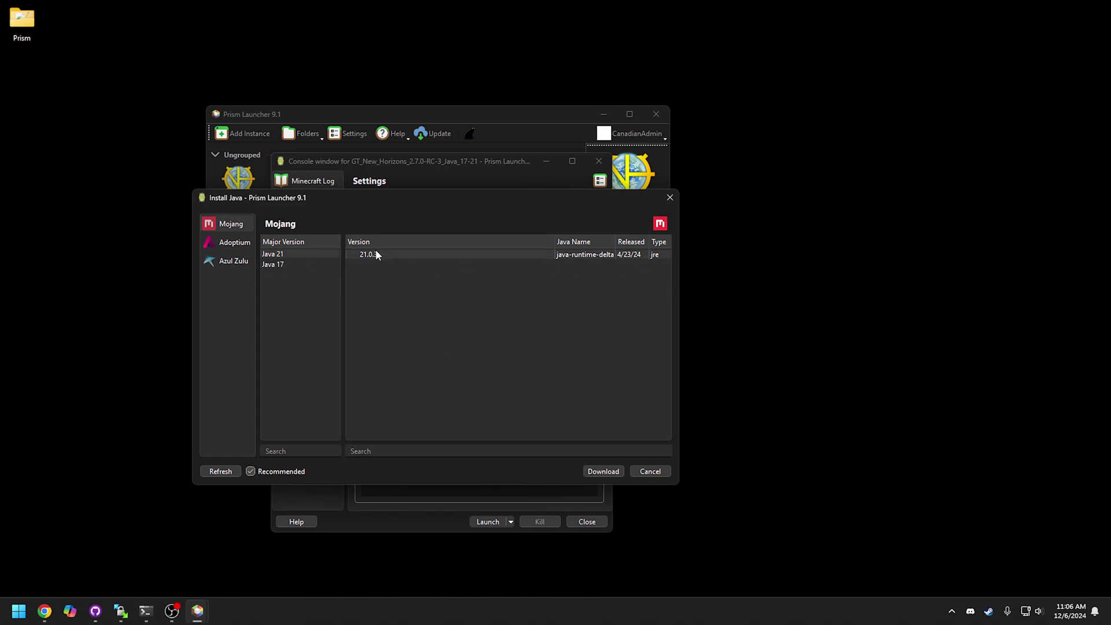
{"action": "left_click", "coordinate": [602, 472]}
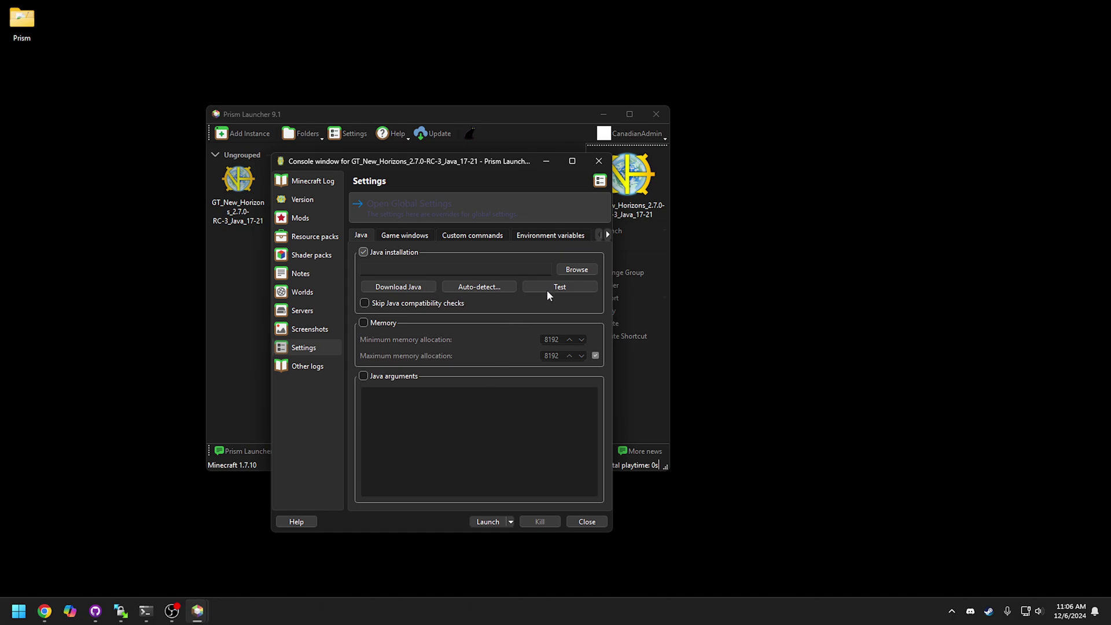
Auto-detect the installed Java versions, assign 21.0.3 to the instance, and close its settings.
{"action": "left_click", "coordinate": [492, 287]}
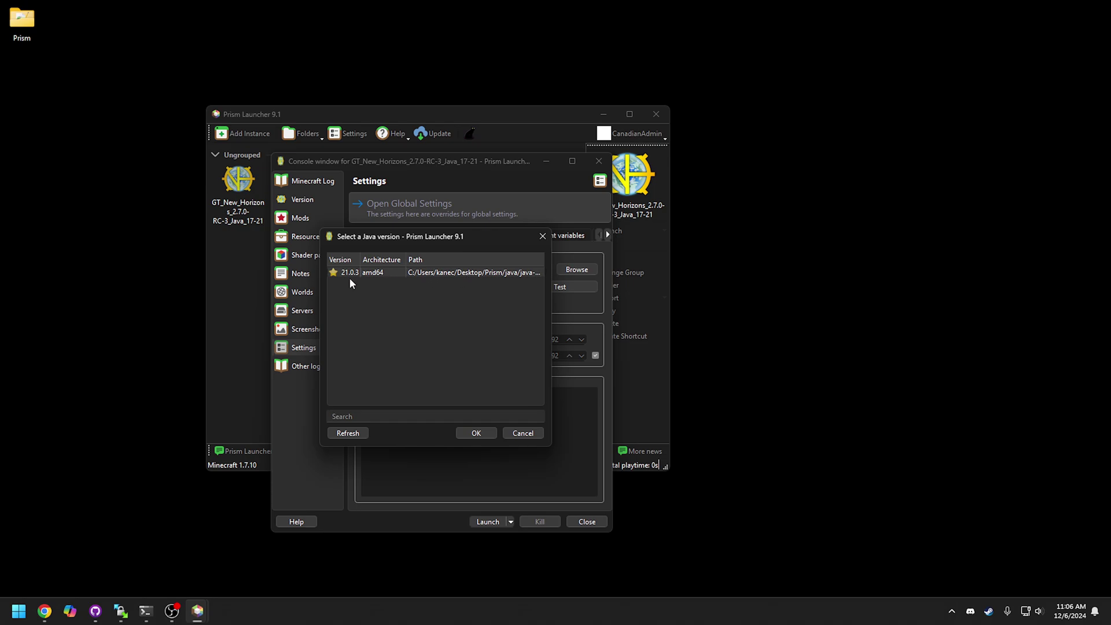
{"action": "left_click", "coordinate": [476, 433]}
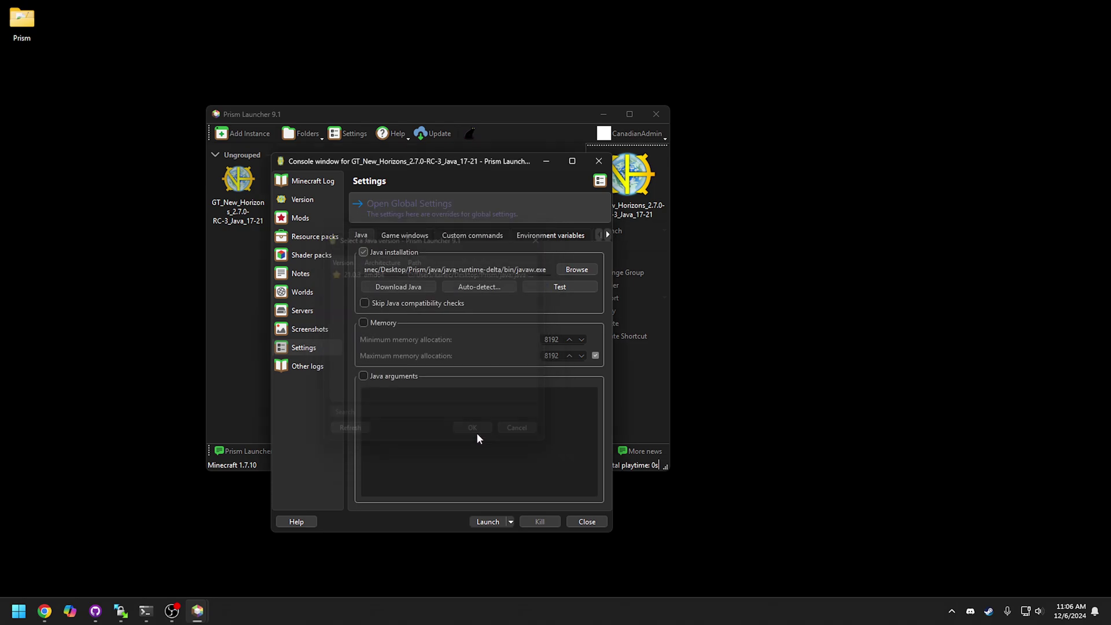
{"action": "left_click", "coordinate": [579, 520]}
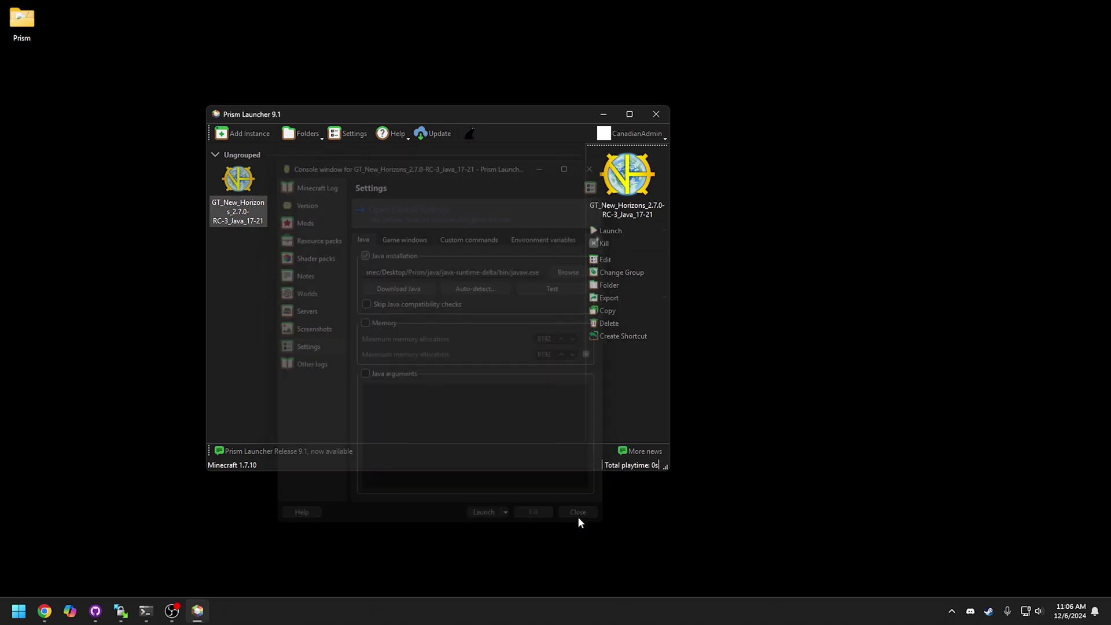
Launch the modpack instance in a maximized window and create a singleplayer world named New World in Creative mode.
{"action": "double_click", "coordinate": [242, 186]}
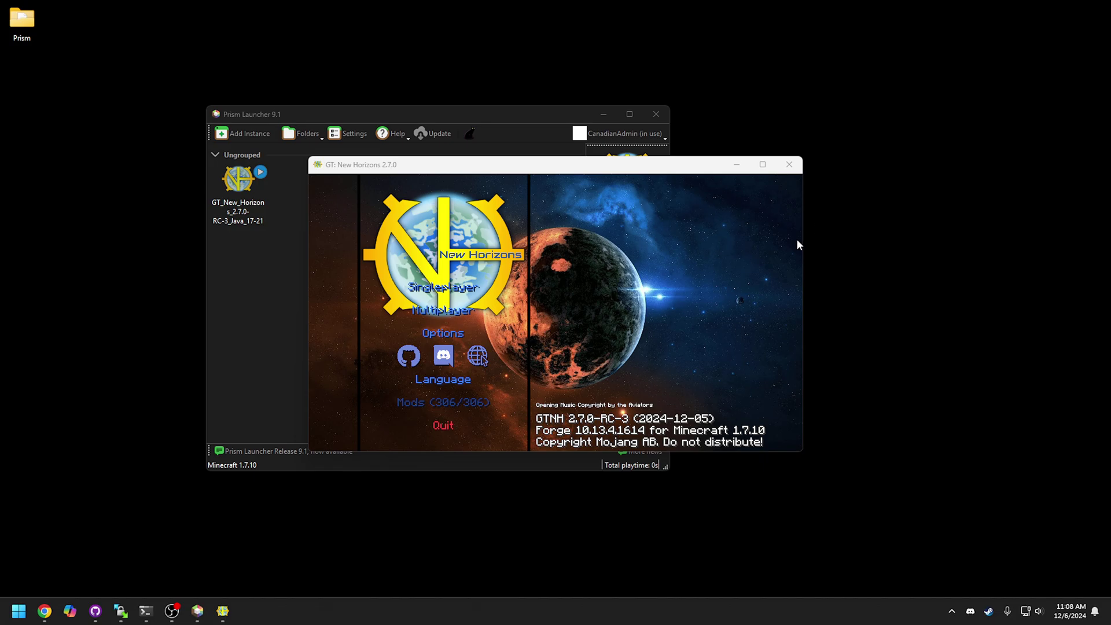
{"action": "left_click", "coordinate": [763, 164]}
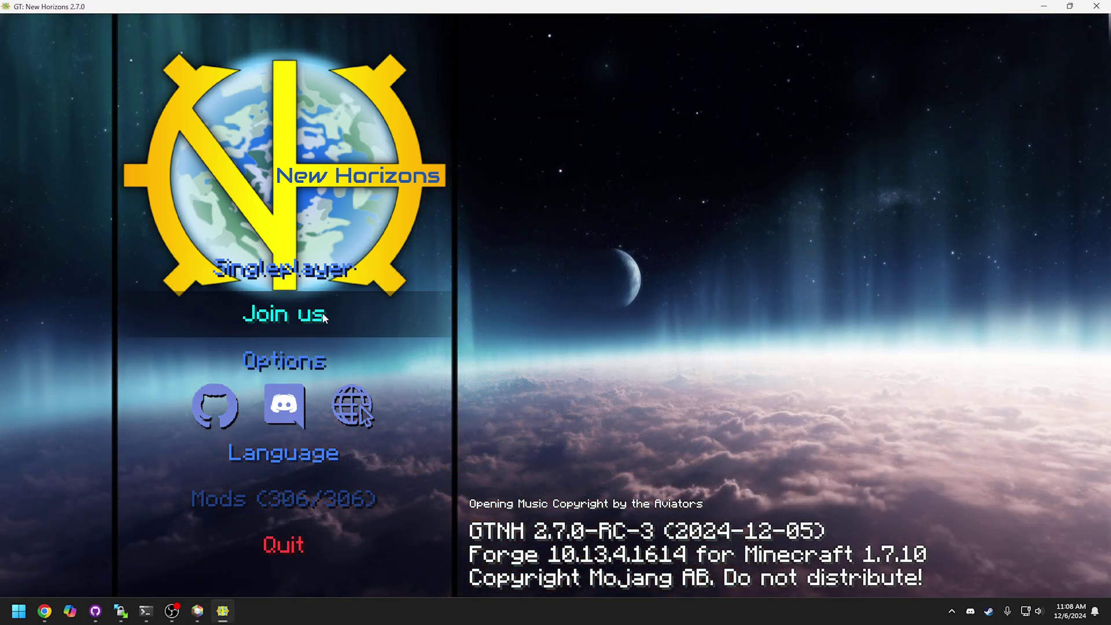
{"action": "left_click", "coordinate": [312, 283]}
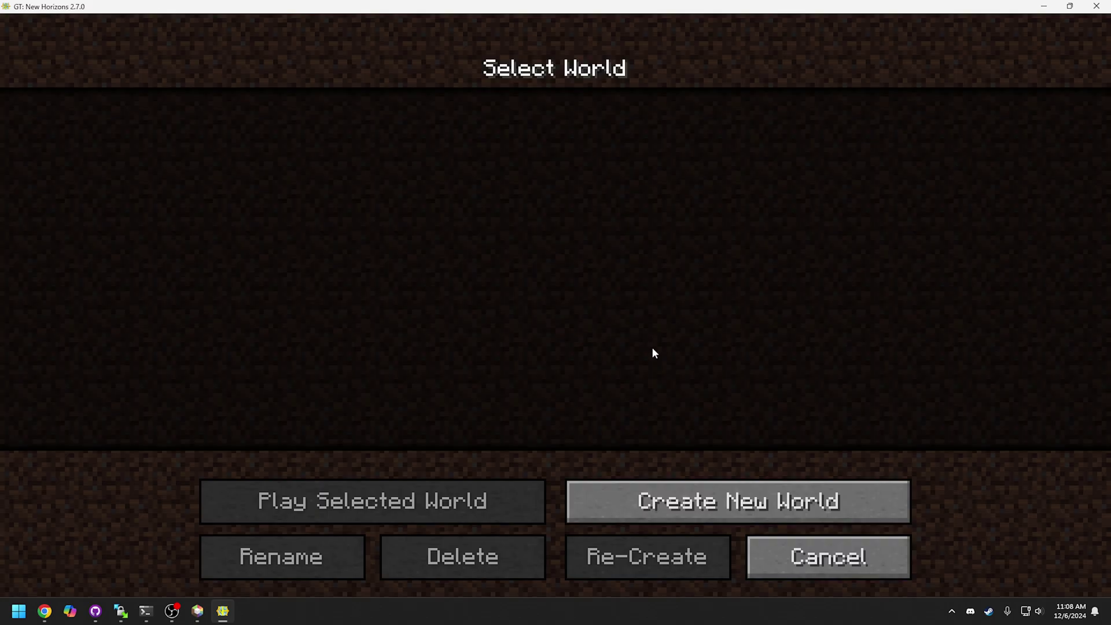
{"action": "left_click", "coordinate": [736, 501]}
{"action": "left_click", "coordinate": [582, 305]}
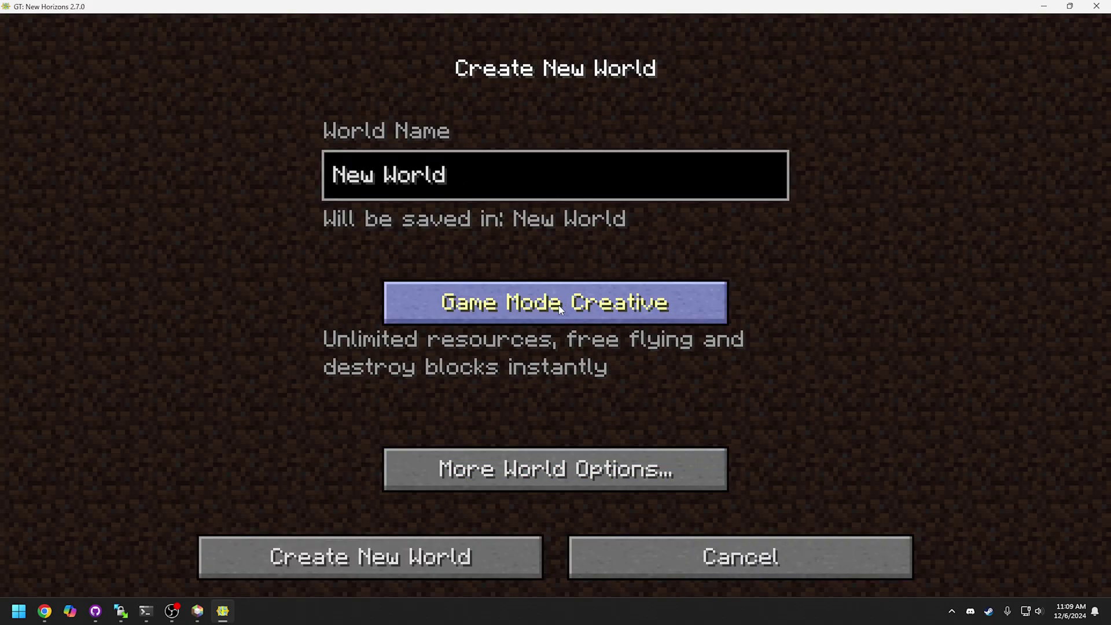
{"action": "left_click", "coordinate": [439, 560]}
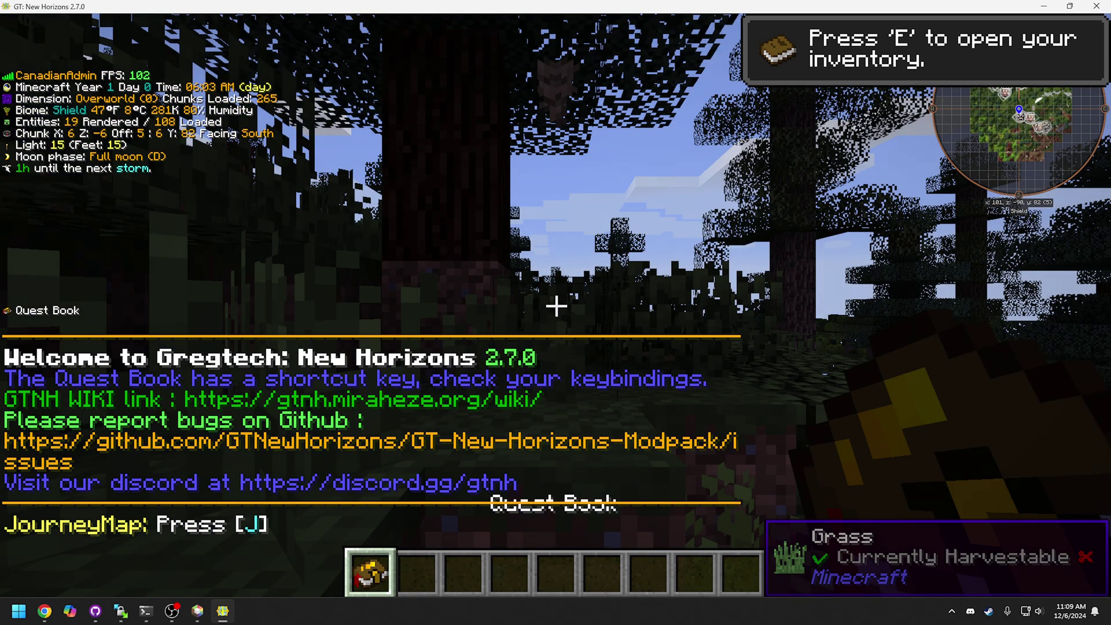
Walk through the new world and examine the debug overlay's frame rate, Java version and loaded mods.
{"action": "key", "text": "w"}
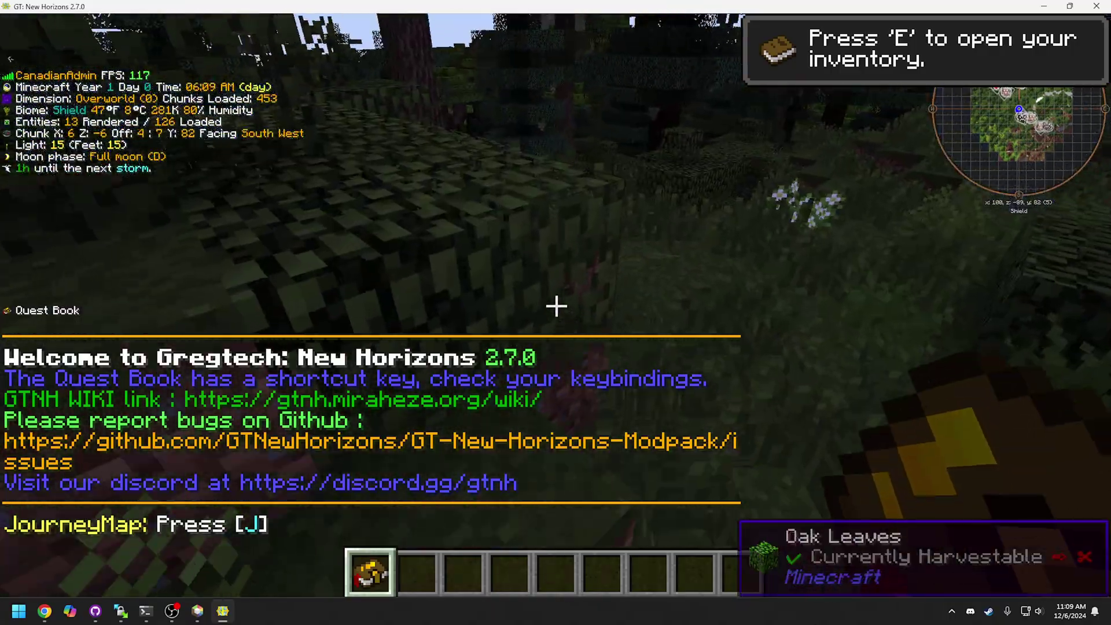
{"action": "key", "text": "w"}
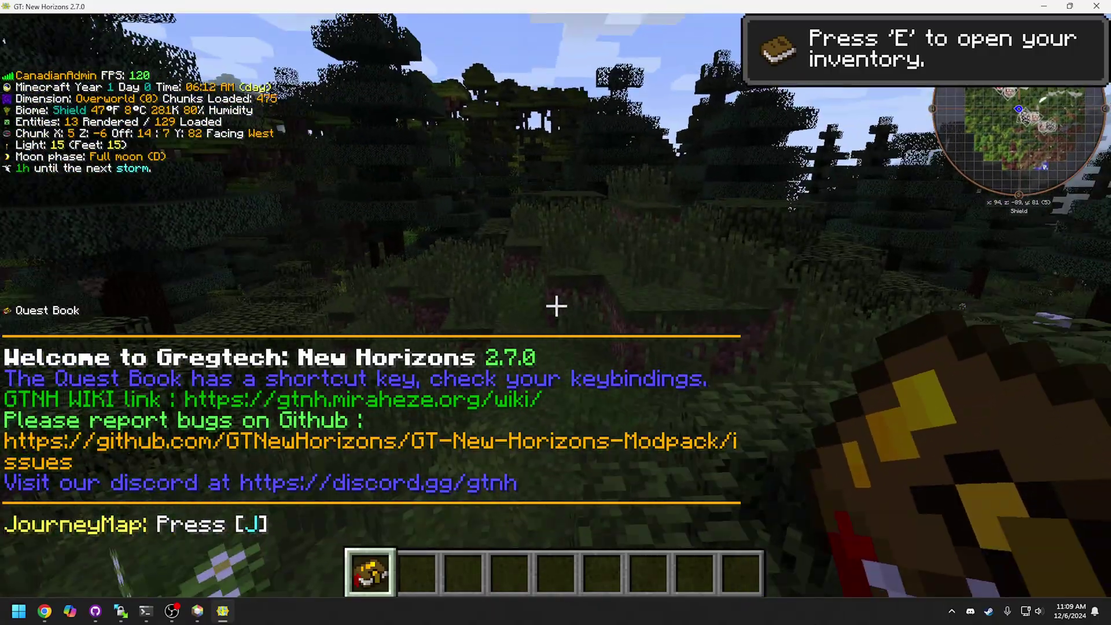
{"action": "key", "text": "w"}
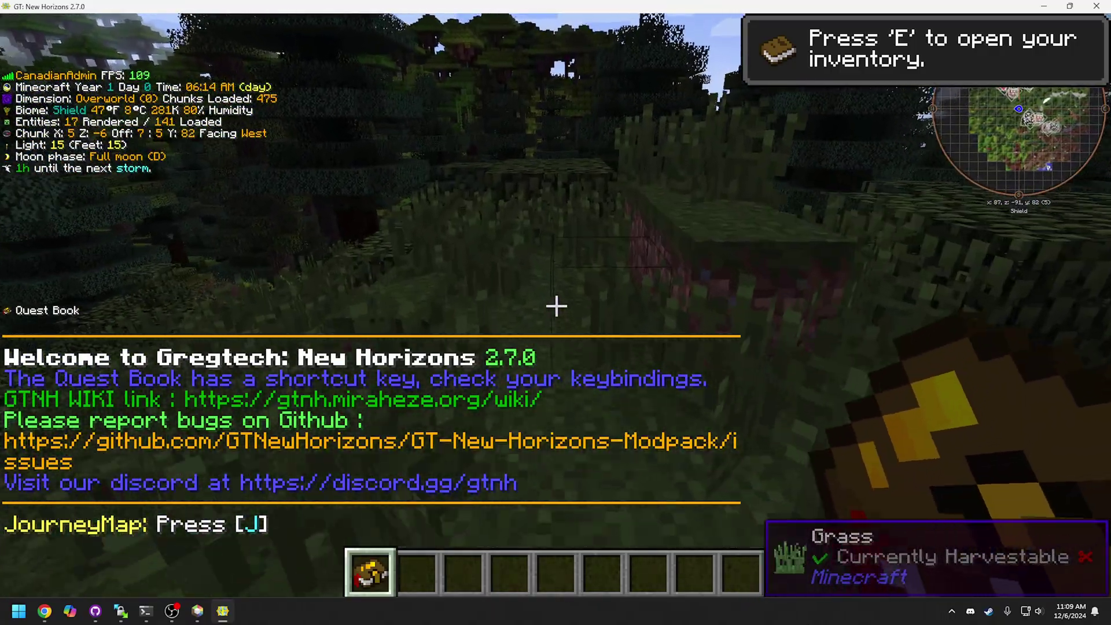
{"action": "key", "text": "F3"}
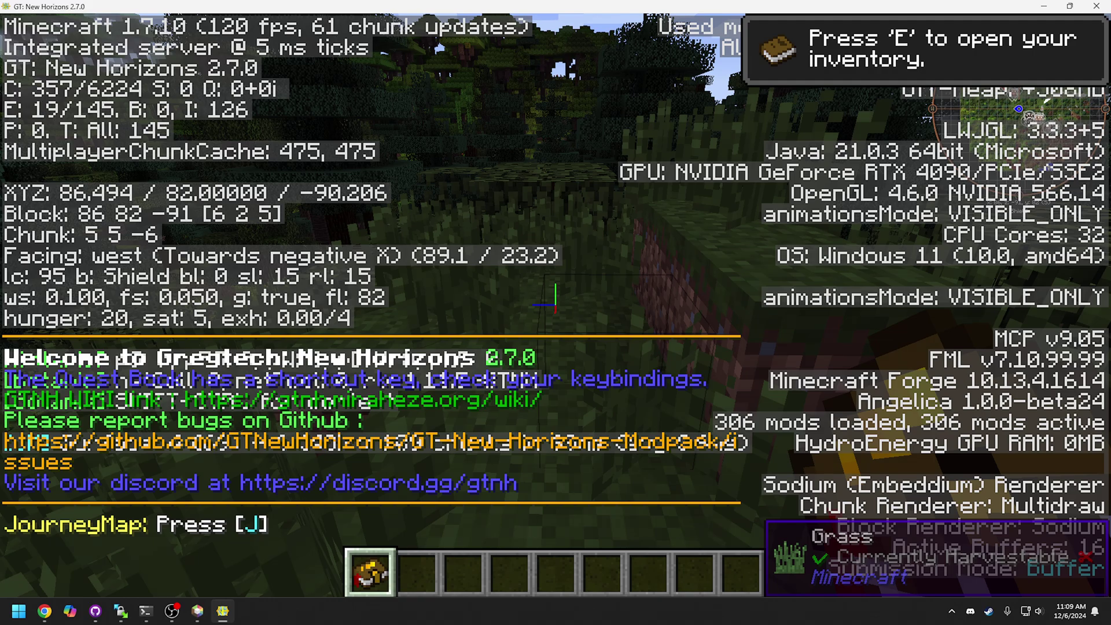
{"action": "key", "text": "t"}
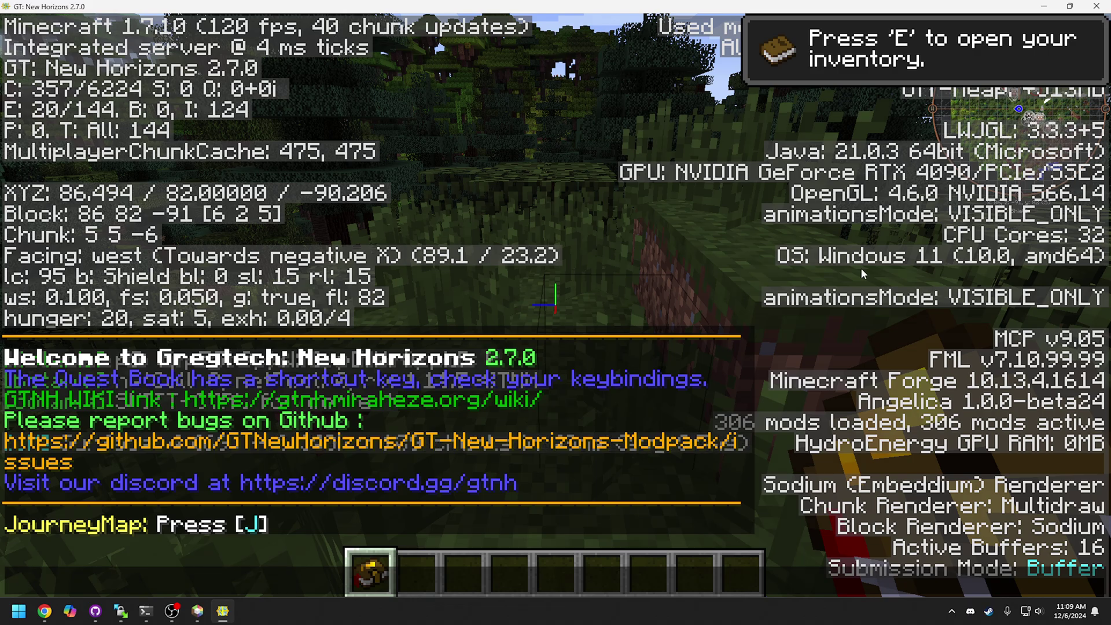
{"action": "key", "text": "Escape"}
{"action": "key", "text": "Escape"}
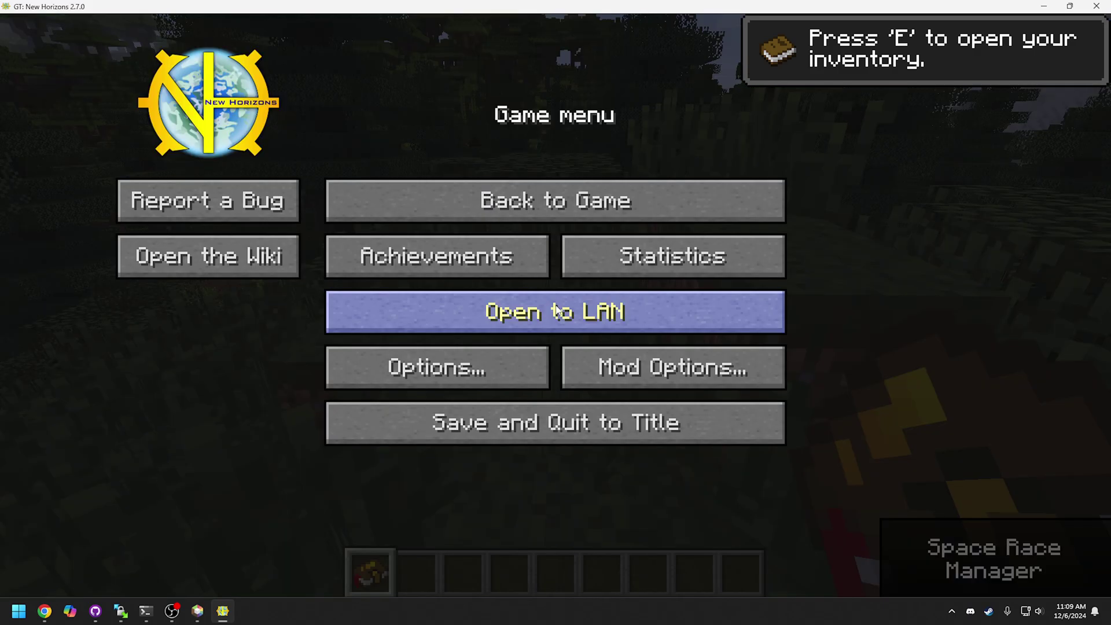
{"action": "left_click", "coordinate": [381, 364]}
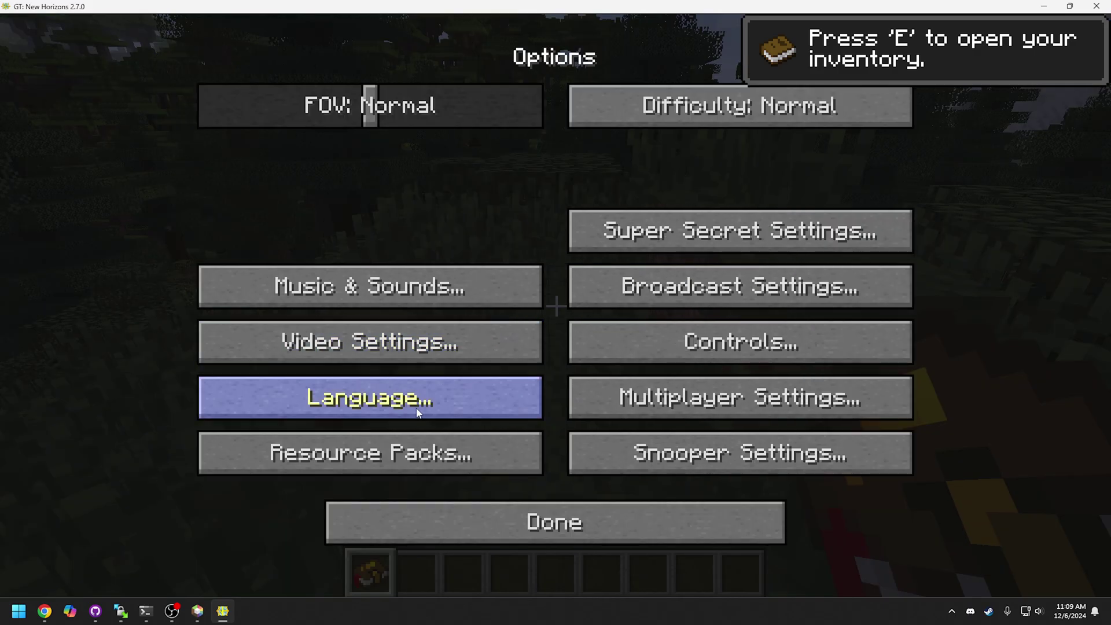
{"action": "left_click", "coordinate": [377, 346]}
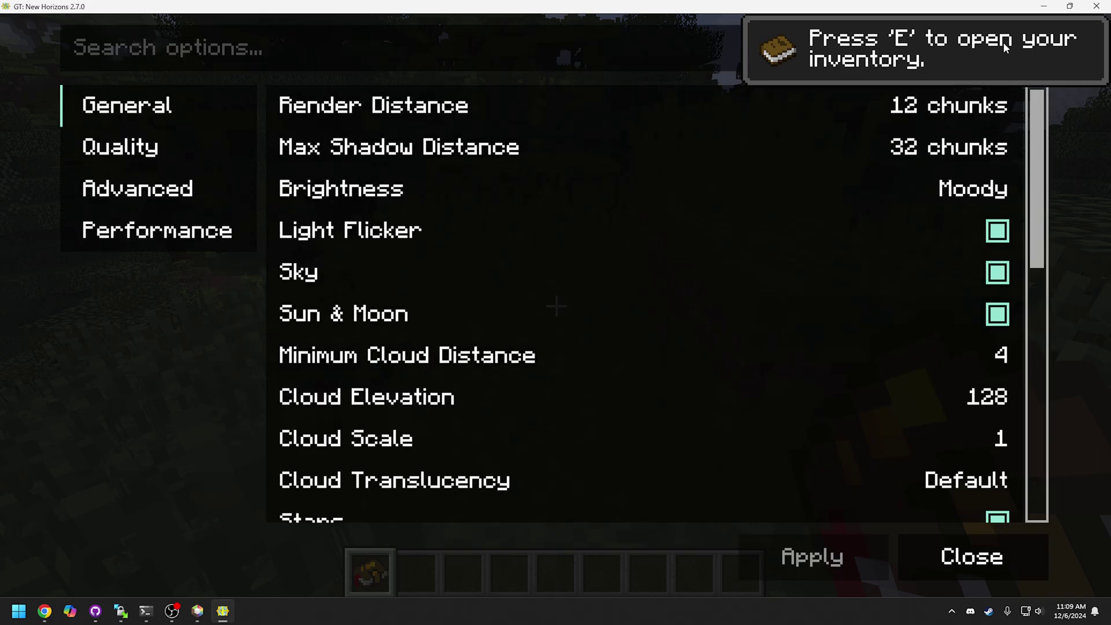
{"action": "key", "text": "Escape"}
{"action": "key", "text": "Escape"}
Open the inventory once to clear the tutorial hint, and bring up the Shader Packs selection within the video settings.
{"action": "key", "text": "e"}
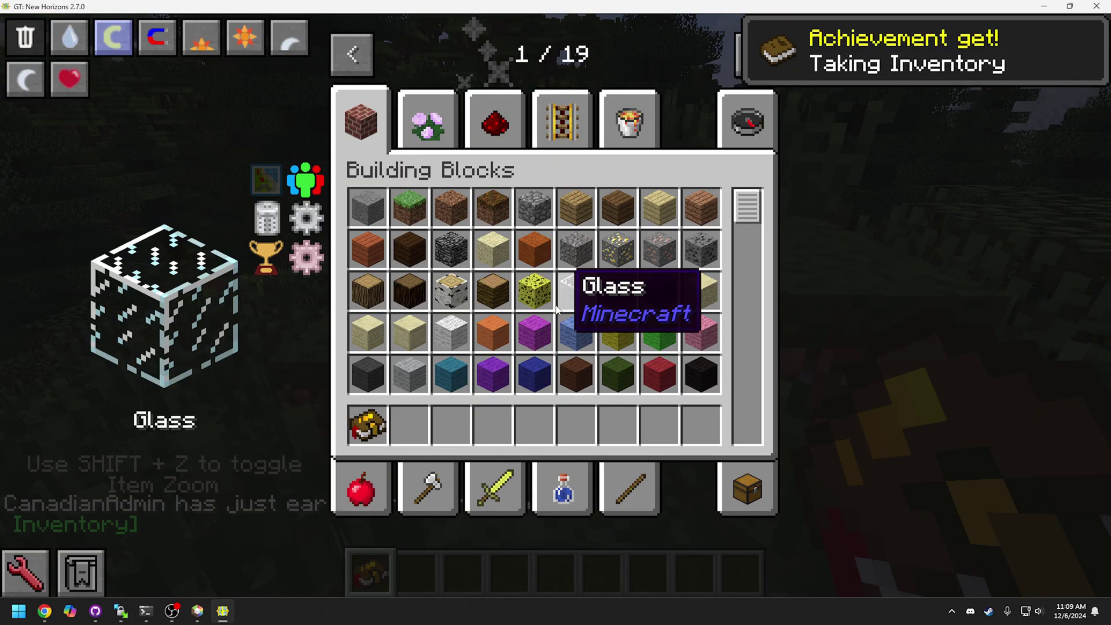
{"action": "key", "text": "e"}
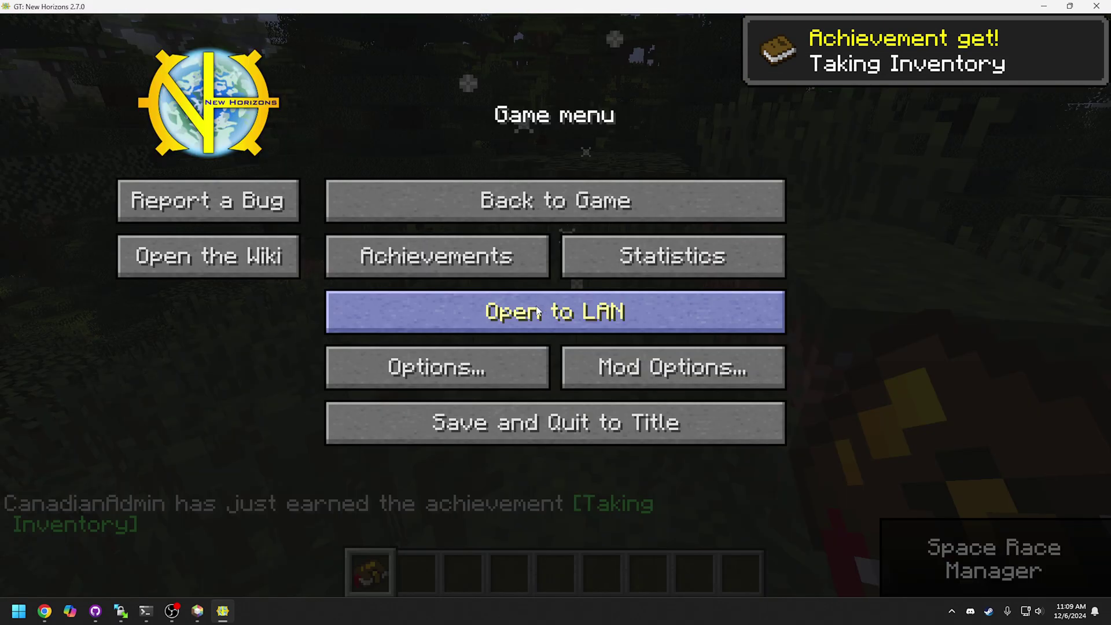
{"action": "key", "text": "Escape"}
{"action": "left_click", "coordinate": [445, 352]}
{"action": "left_click", "coordinate": [408, 361]}
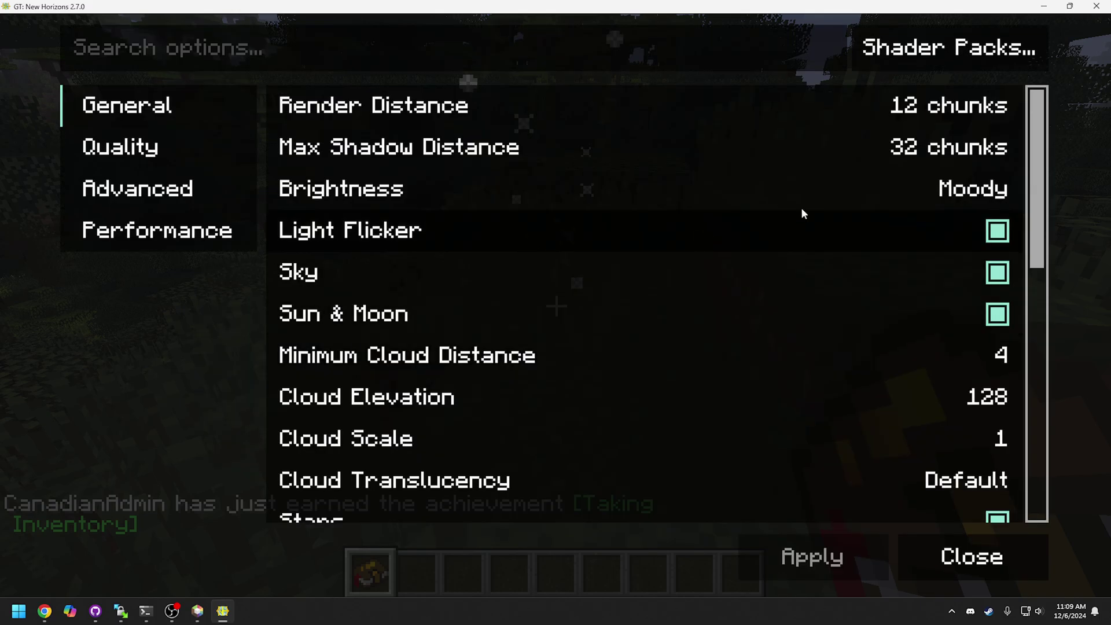
{"action": "left_click", "coordinate": [934, 46]}
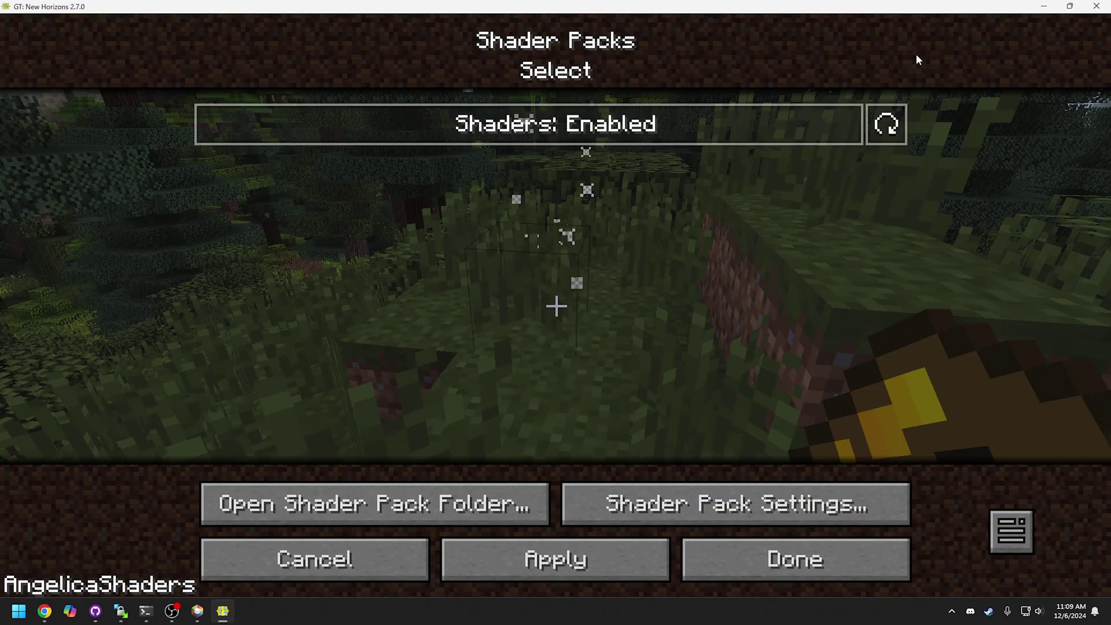
Open the shaderpacks folder to view where shader packs belong, close it, and leave the Shader Packs selection.
{"action": "left_click", "coordinate": [359, 508]}
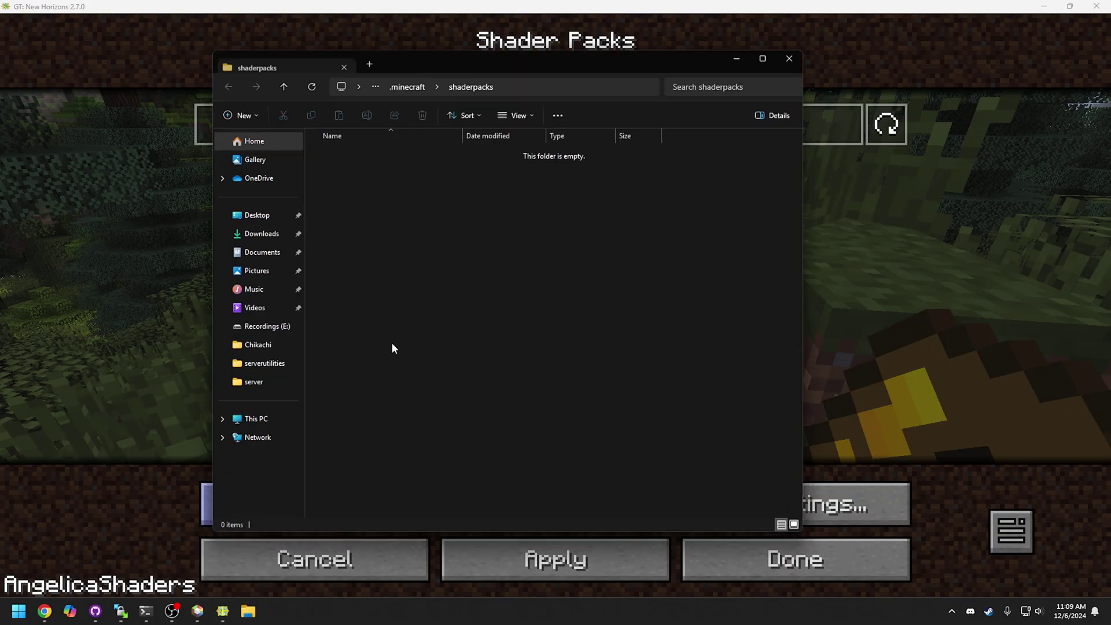
{"action": "left_click_drag", "start_coordinate": [402, 69], "coordinate": [455, 79]}
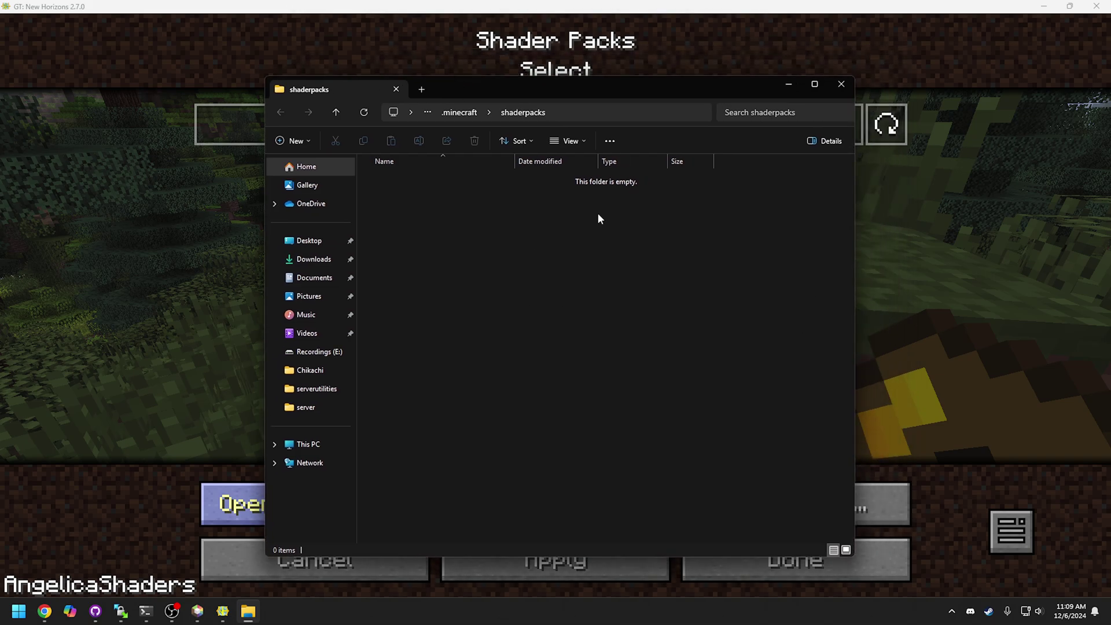
{"action": "left_click", "coordinate": [840, 87]}
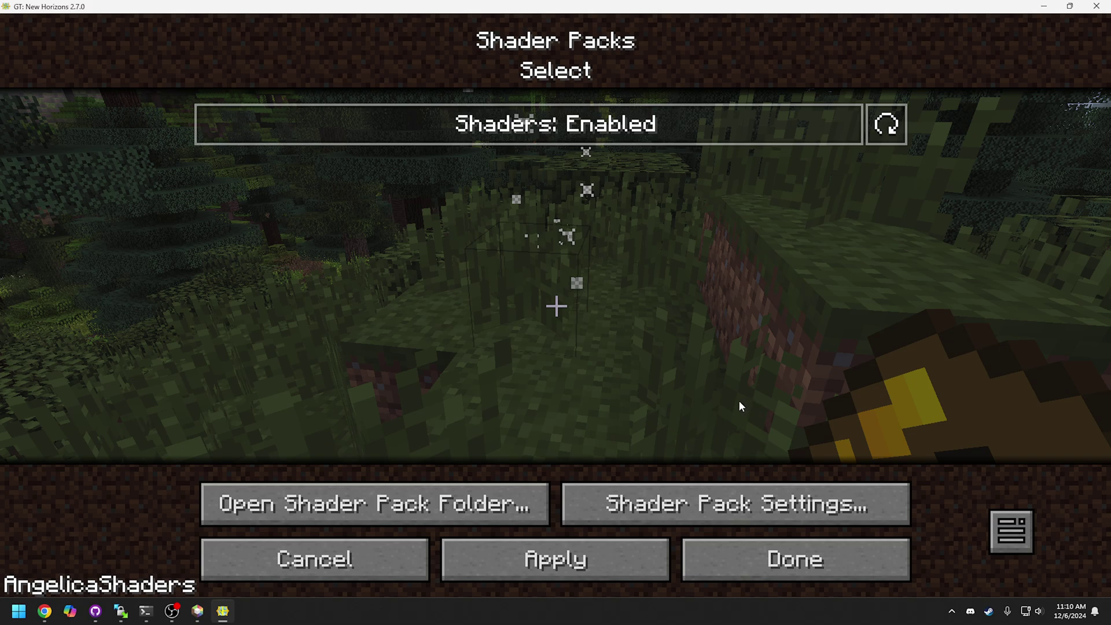
{"action": "left_click", "coordinate": [809, 565]}
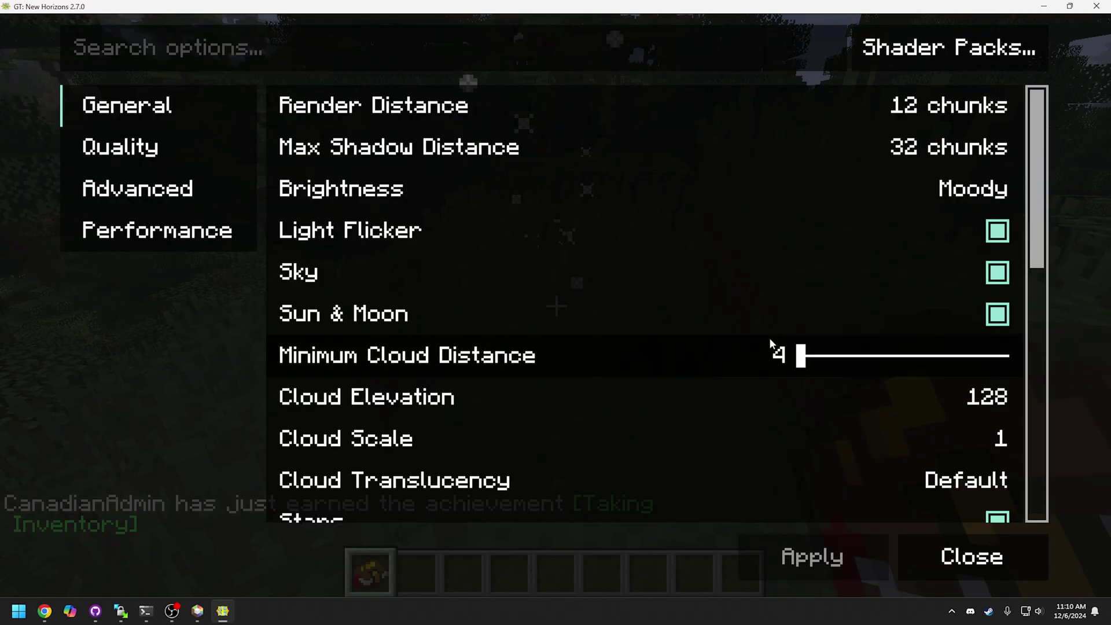
Review the Advanced, Performance and General video settings, and return to the game world.
{"action": "left_click", "coordinate": [129, 202]}
{"action": "left_click", "coordinate": [128, 238]}
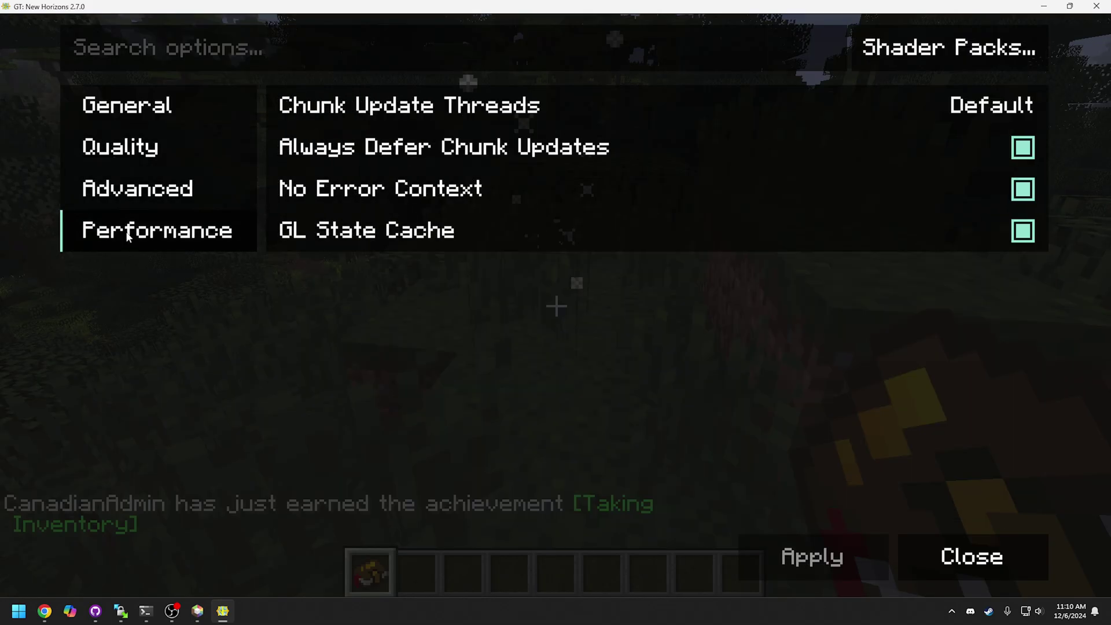
{"action": "left_click", "coordinate": [131, 114]}
{"action": "key", "text": "Escape"}
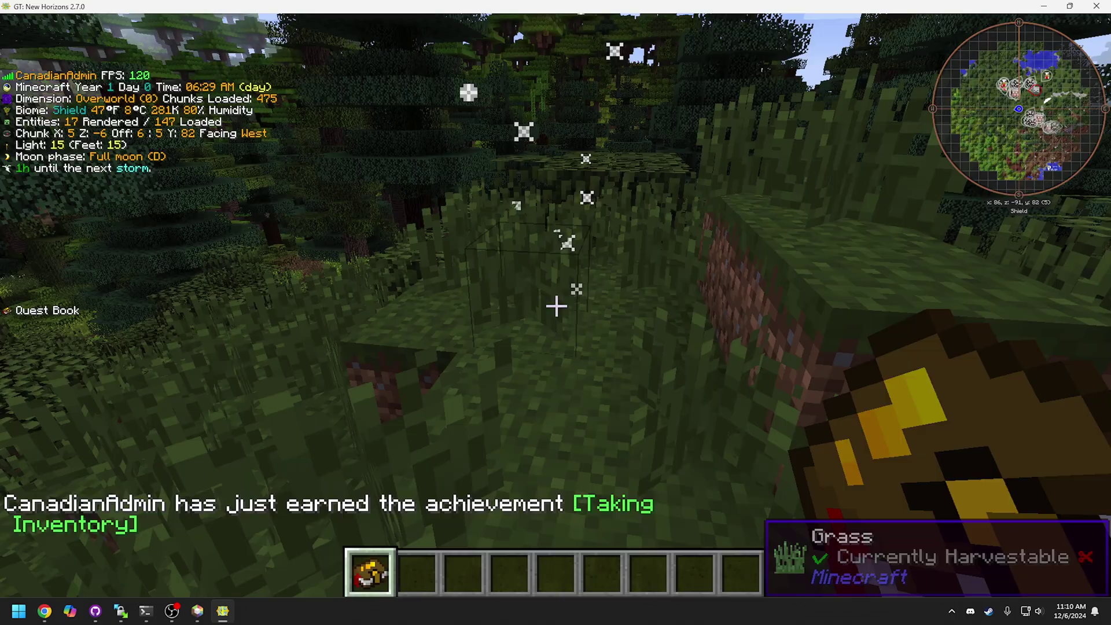
Walk around the surrounding forest in several directions to check how the world renders.
{"action": "key", "text": "w"}
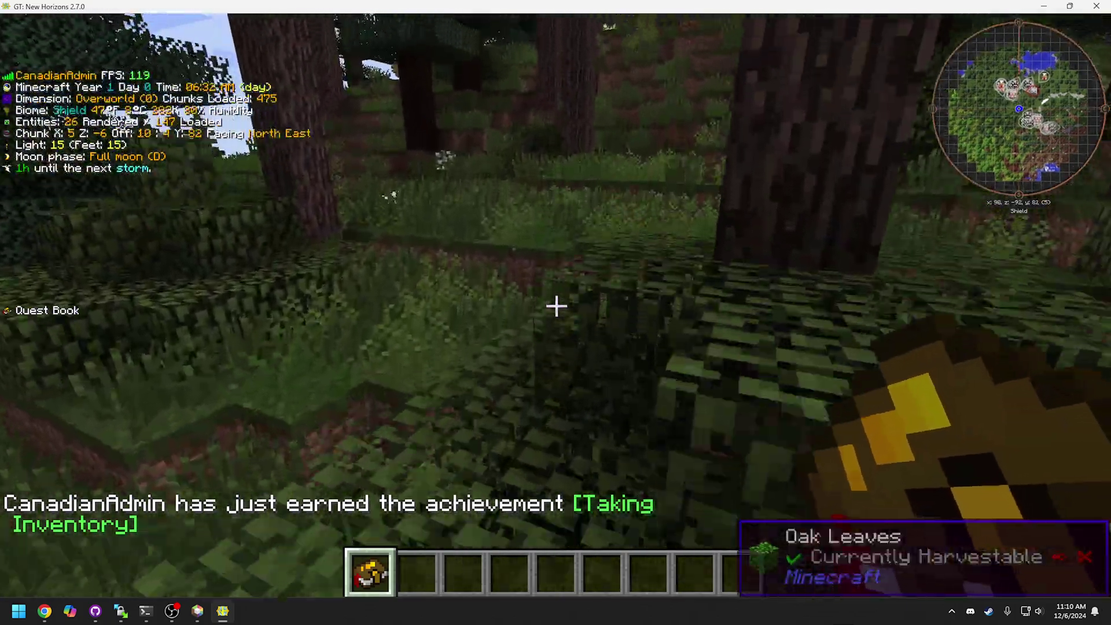
{"action": "key", "text": "w"}
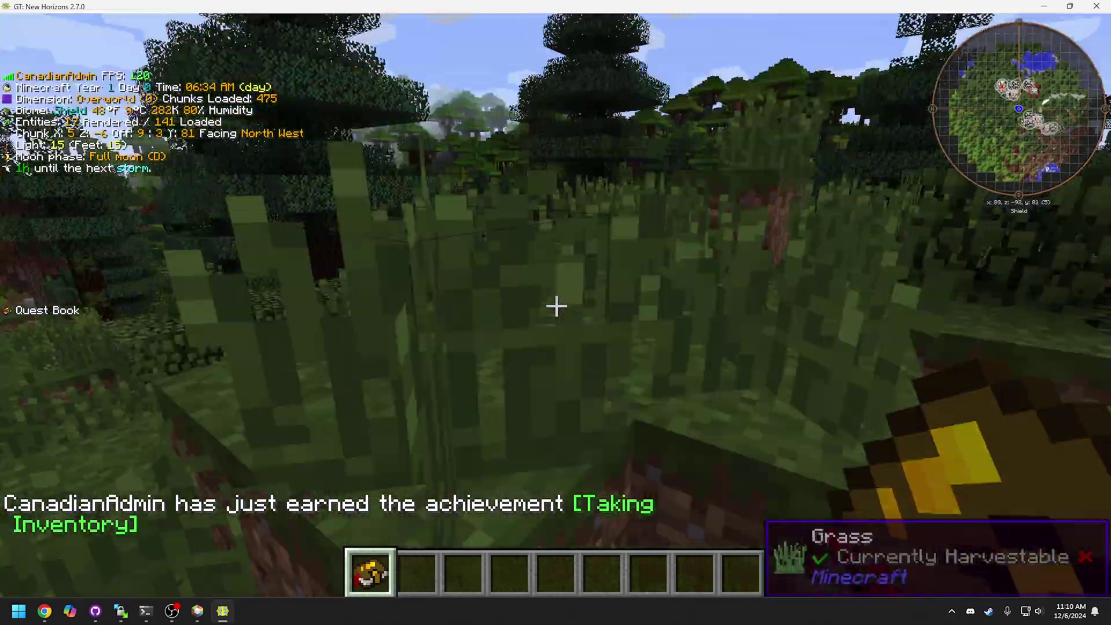
{"action": "key", "text": "w"}
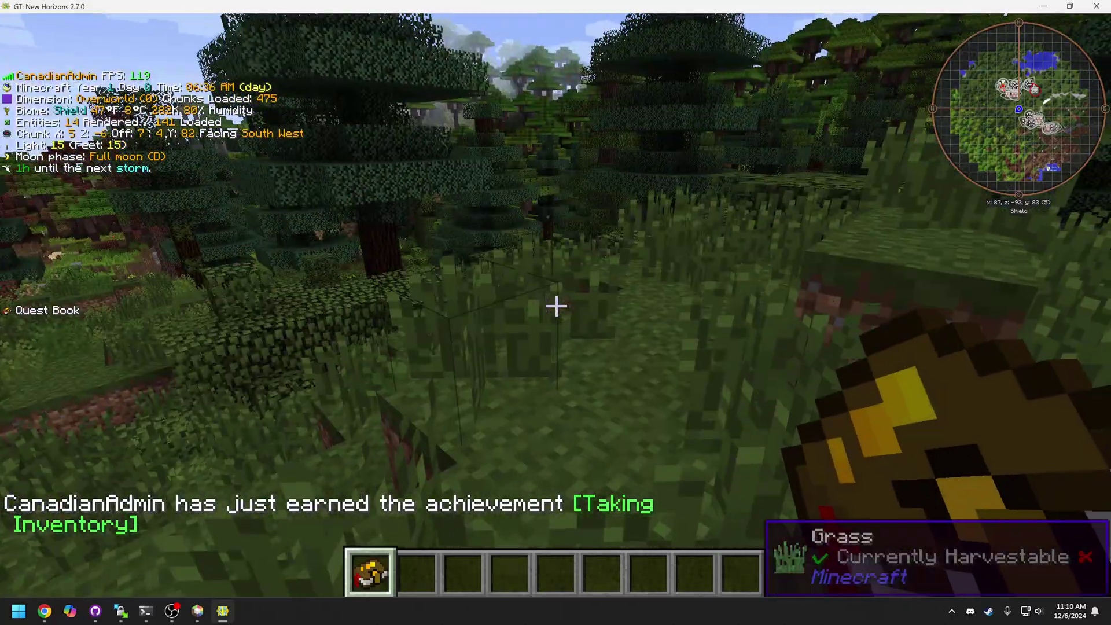
{"action": "key", "text": "w"}
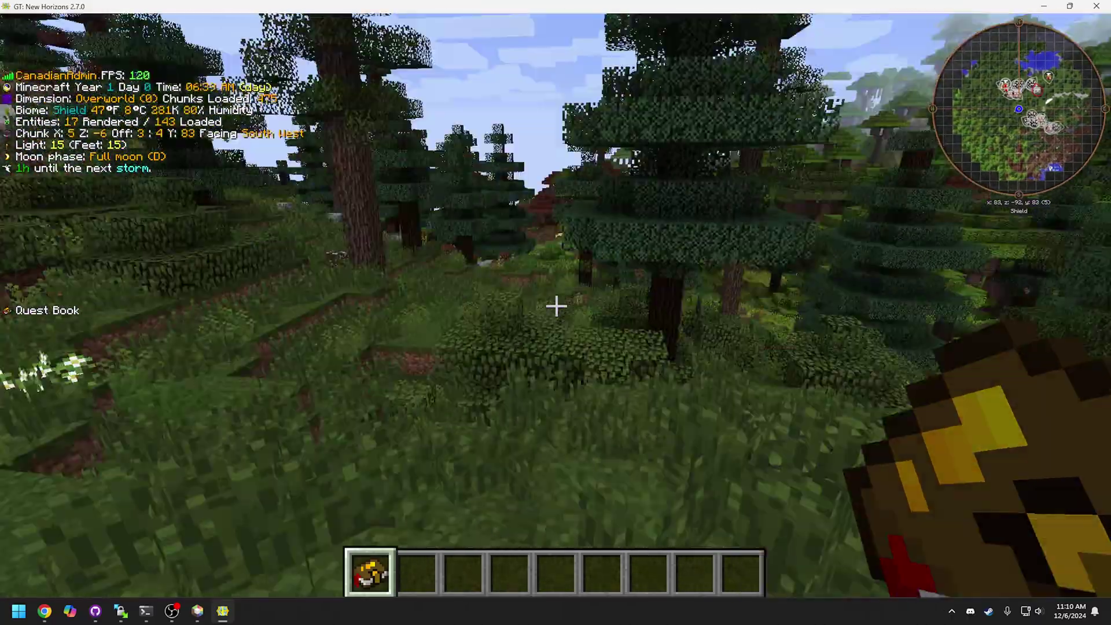
{"action": "key", "text": "w"}
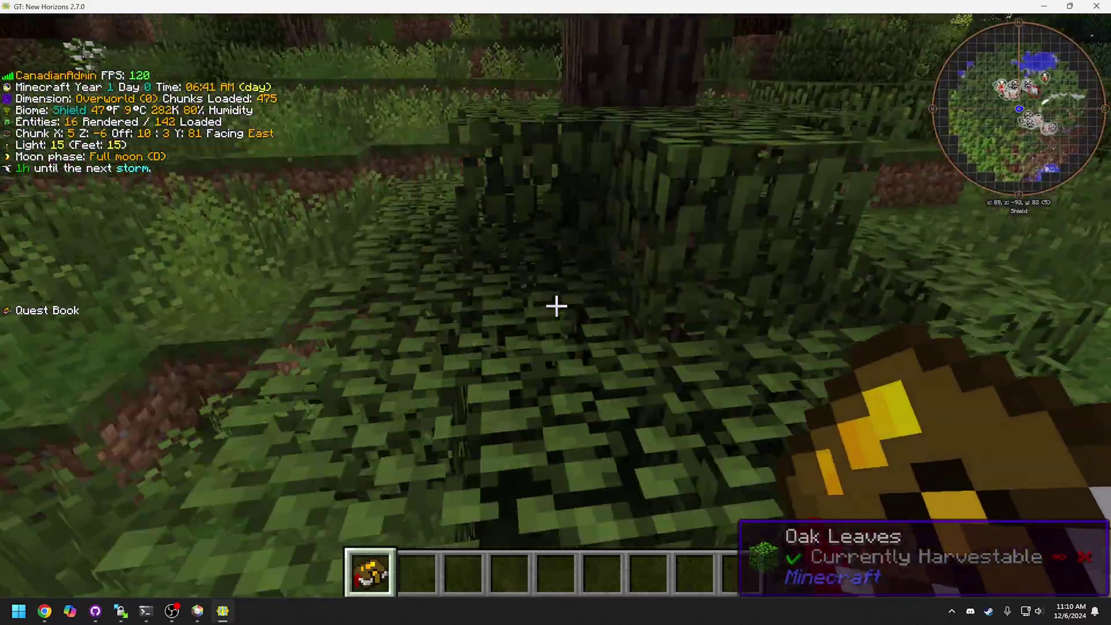